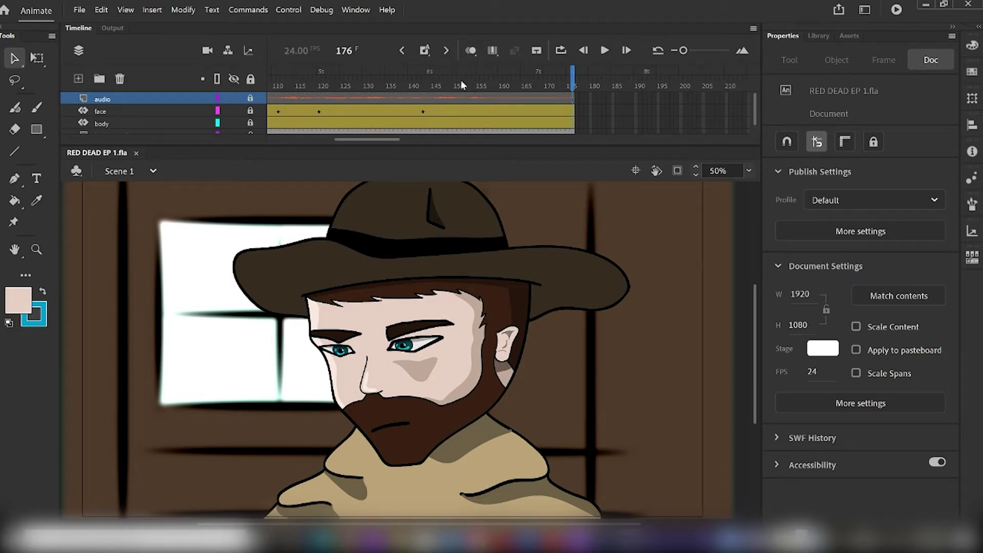
- Extend the audio, face, body and background layers to frame 200
{"action": "mouse_move", "coordinate": [468, 79]}
{"action": "left_mouse_down"}
{"action": "mouse_move", "coordinate": [460, 81]}
{"action": "mouse_move", "coordinate": [468, 82]}
{"action": "left_mouse_up"}
{"action": "key", "text": "period"}
{"action": "key", "text": "period"}
{"action": "key", "text": "period"}
{"action": "key", "text": "period"}
{"action": "key", "text": "period"}
{"action": "key", "text": "period"}
{"action": "key", "text": "period"}
{"action": "key", "text": "period"}
{"action": "key", "text": "period"}
{"action": "key", "text": "period"}
{"action": "key", "text": "period"}
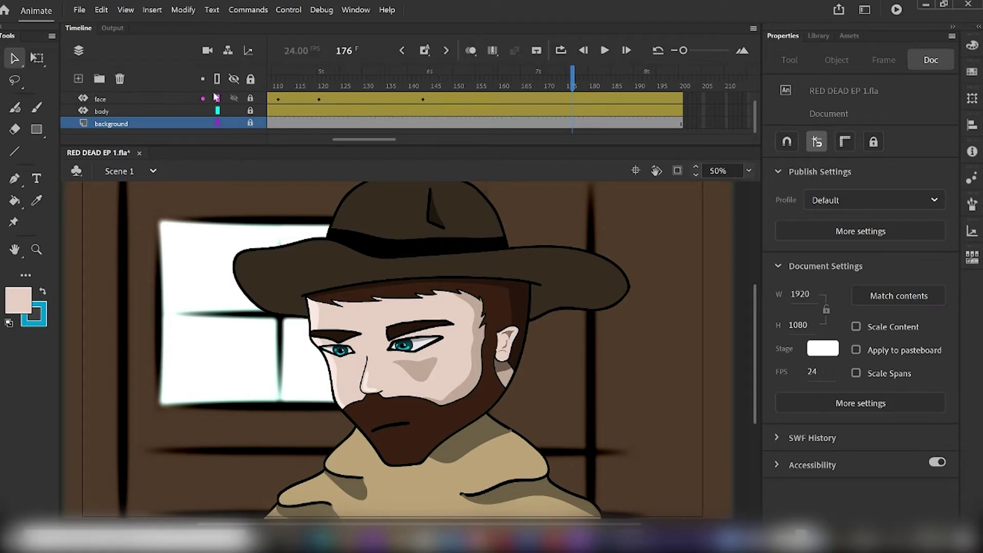
- Open the face layer's symbol for editing at frame 174, with nothing selected
{"action": "left_click_drag", "start_coordinate": [472, 80], "coordinate": [447, 81]}
{"action": "key", "text": "Return"}
{"action": "key", "text": "h"}
{"action": "scroll", "coordinate": [361, 107], "scroll_direction": "up", "scroll_amount": 1}
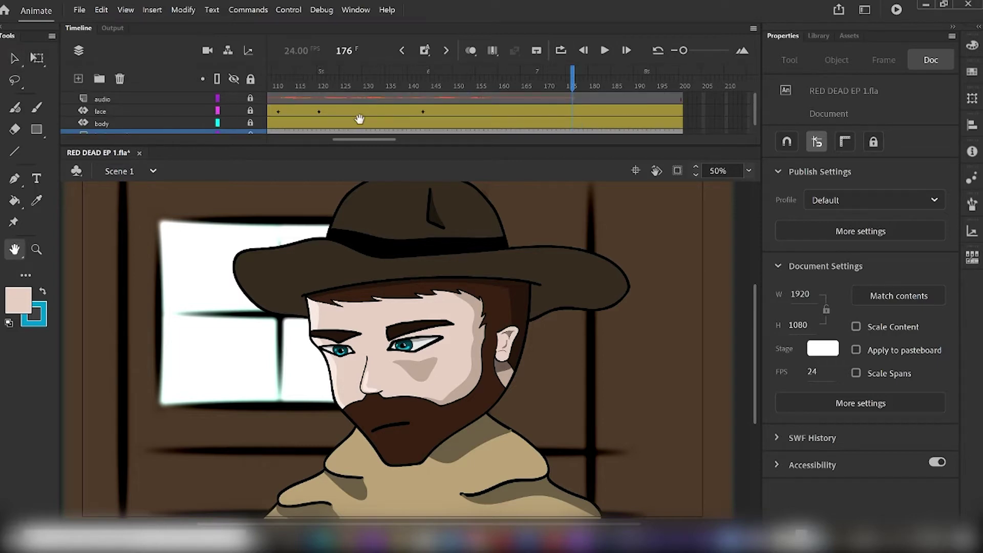
{"action": "key", "text": "v"}
{"action": "left_click", "coordinate": [153, 111]}
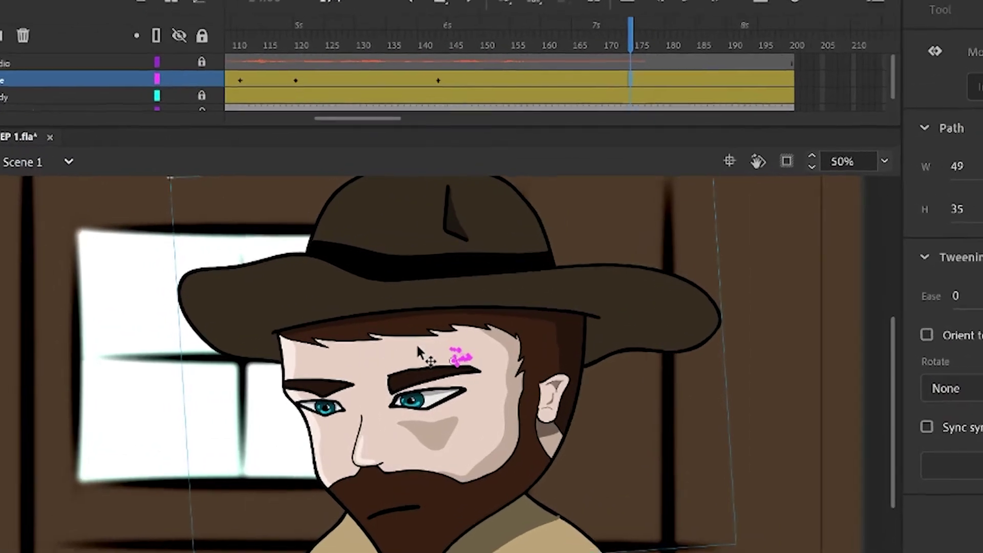
{"action": "double_click", "coordinate": [410, 309]}
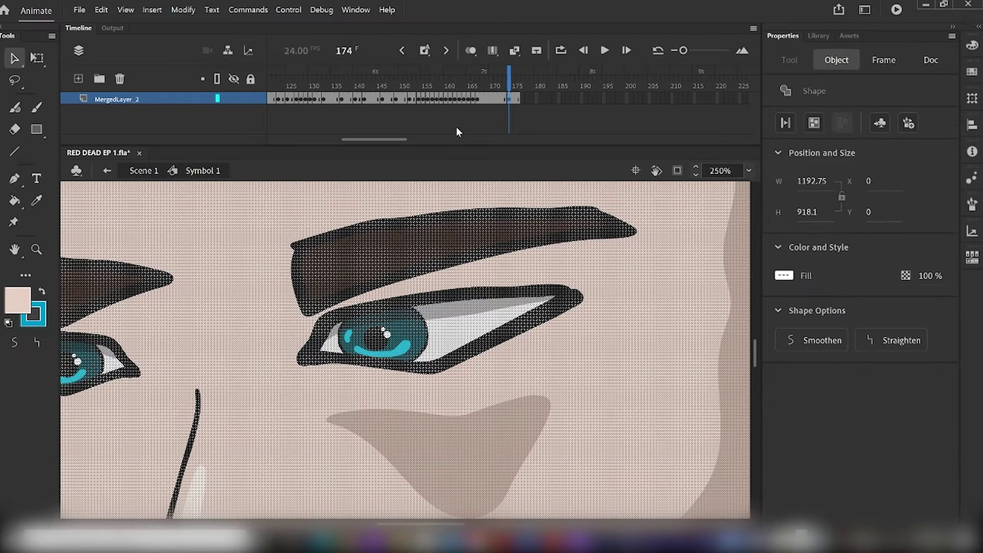
{"action": "left_click", "coordinate": [459, 130]}
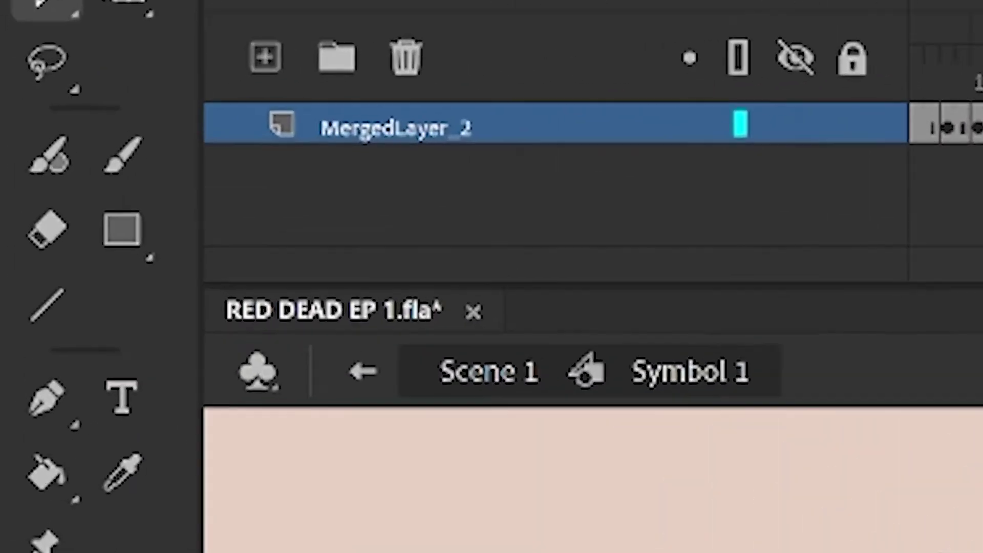
- On frame 174, erase a line across the upper part of the right-hand eye and delete the shapes above it
{"action": "key", "text": "e"}
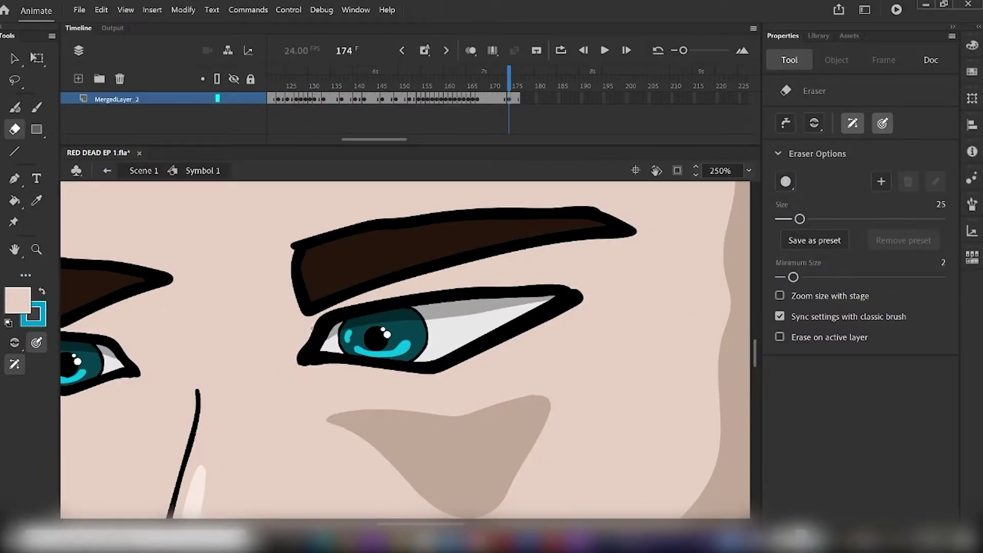
{"action": "mouse_move", "coordinate": [312, 328]}
{"action": "left_mouse_down"}
{"action": "mouse_move", "coordinate": [397, 326]}
{"action": "mouse_move", "coordinate": [583, 283]}
{"action": "left_mouse_up"}
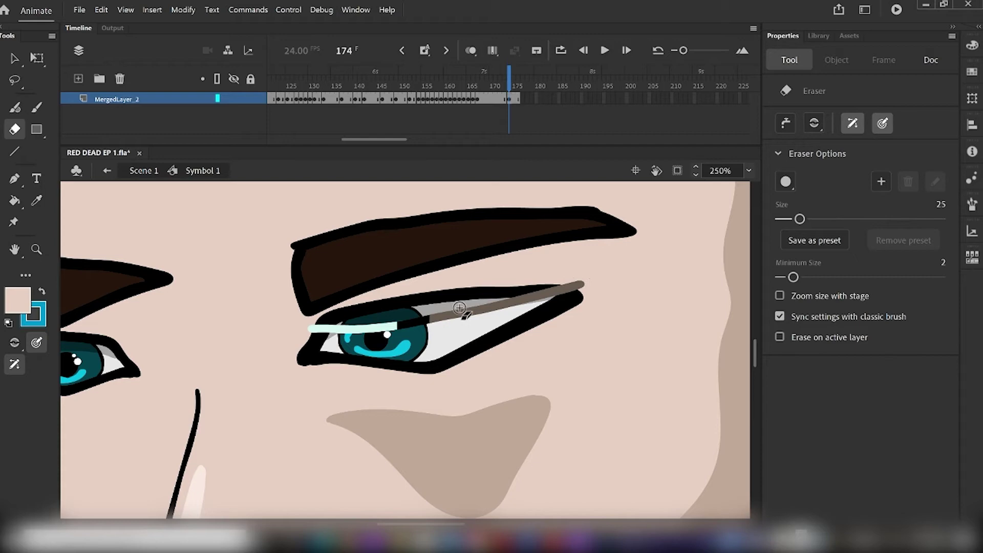
{"action": "key", "text": "v"}
{"action": "left_click", "coordinate": [442, 306]}
{"action": "key", "text": "Delete"}
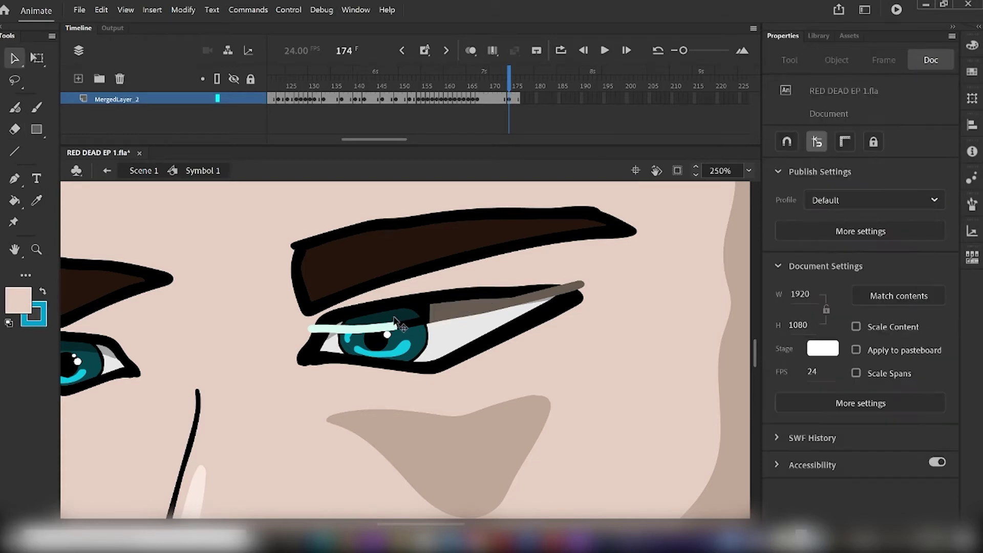
{"action": "left_click", "coordinate": [393, 317]}
{"action": "key", "text": "Delete"}
{"action": "left_click", "coordinate": [383, 308]}
{"action": "key", "text": "Delete"}
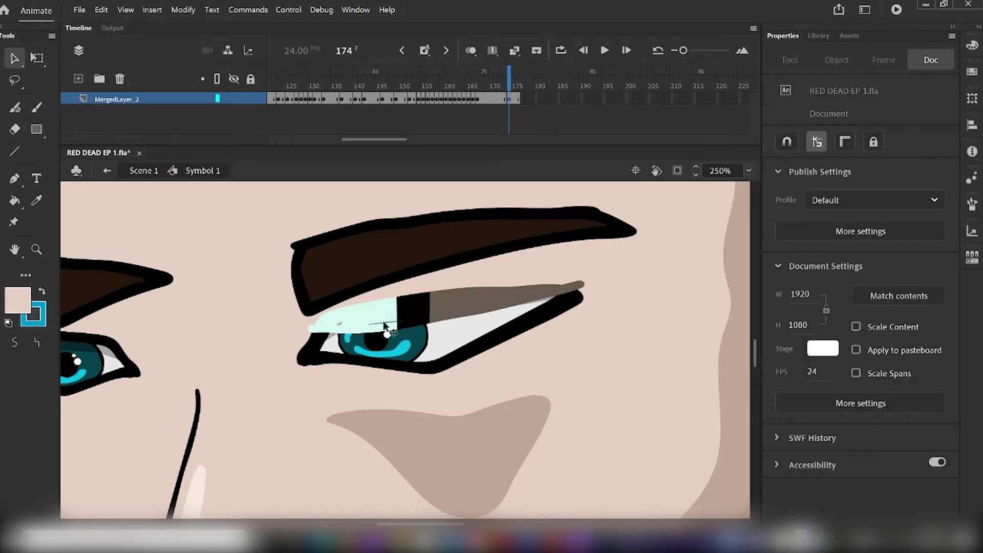
{"action": "left_click", "coordinate": [392, 322]}
{"action": "key", "text": "Delete"}
- Paint a lowered black upper eyelid line along the erased edge with the size 25 Classic Brush
{"action": "key", "text": "k"}
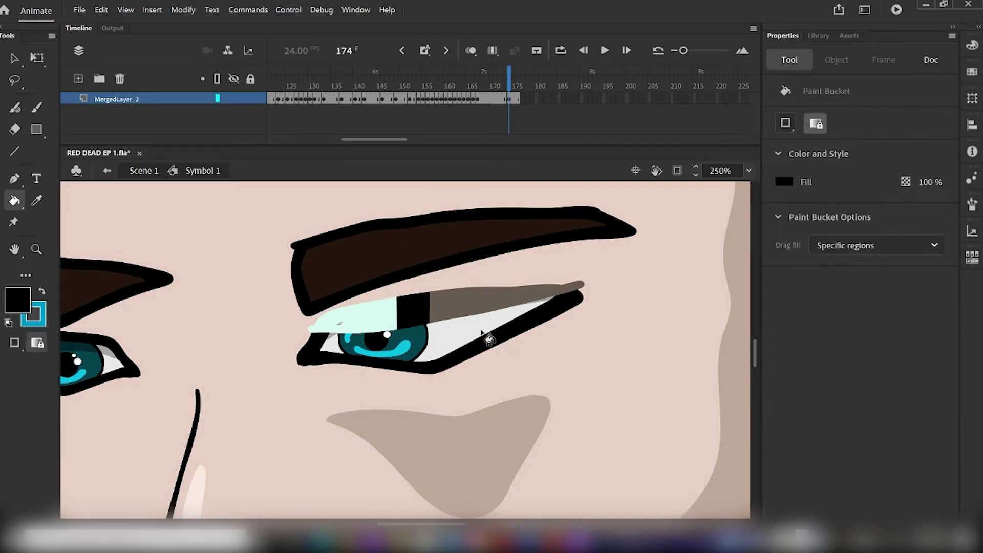
{"action": "key", "text": "b"}
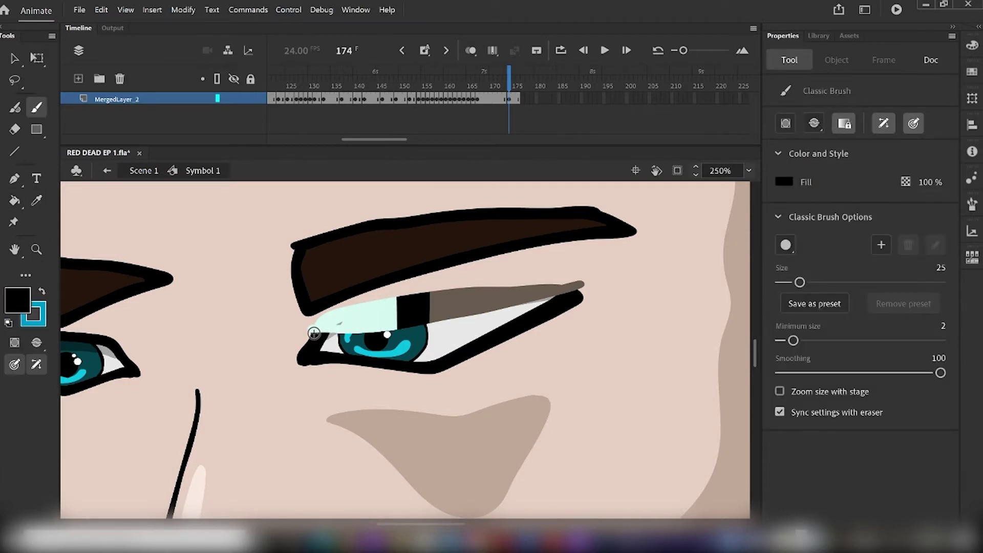
{"action": "left_click_drag", "start_coordinate": [313, 334], "coordinate": [422, 319]}
{"action": "key", "text": "ctrl+z"}
{"action": "left_click_drag", "start_coordinate": [350, 331], "coordinate": [378, 329]}
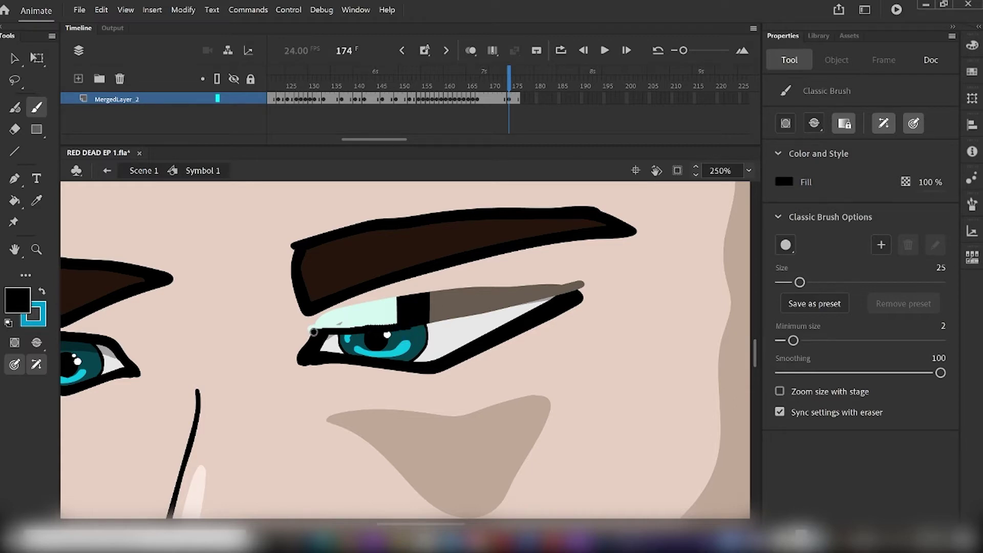
{"action": "left_click_drag", "start_coordinate": [493, 311], "coordinate": [573, 293]}
- Sample the skin tone and fill the empty area above the lowered eyelid line with it
{"action": "key", "text": "i"}
{"action": "left_click", "coordinate": [567, 267]}
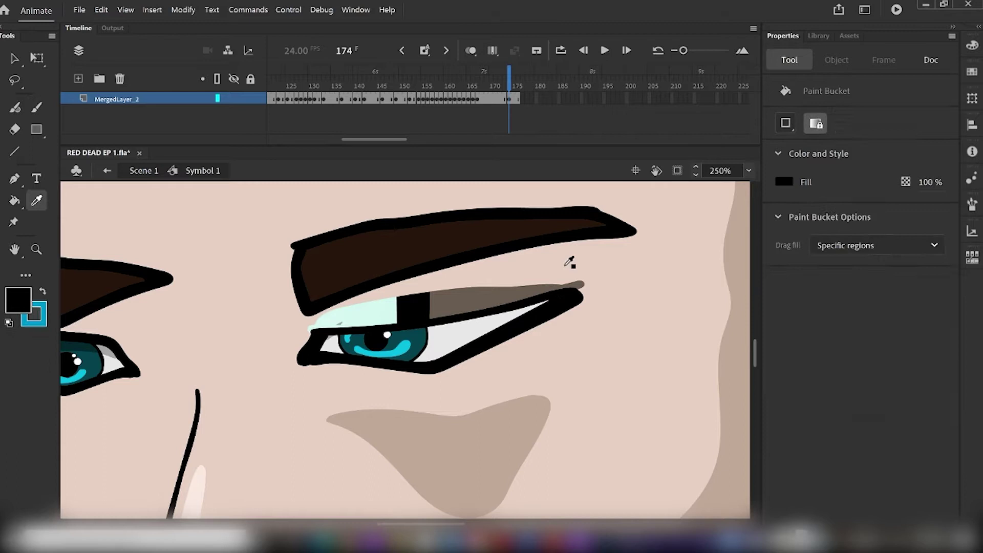
{"action": "left_click", "coordinate": [487, 304]}
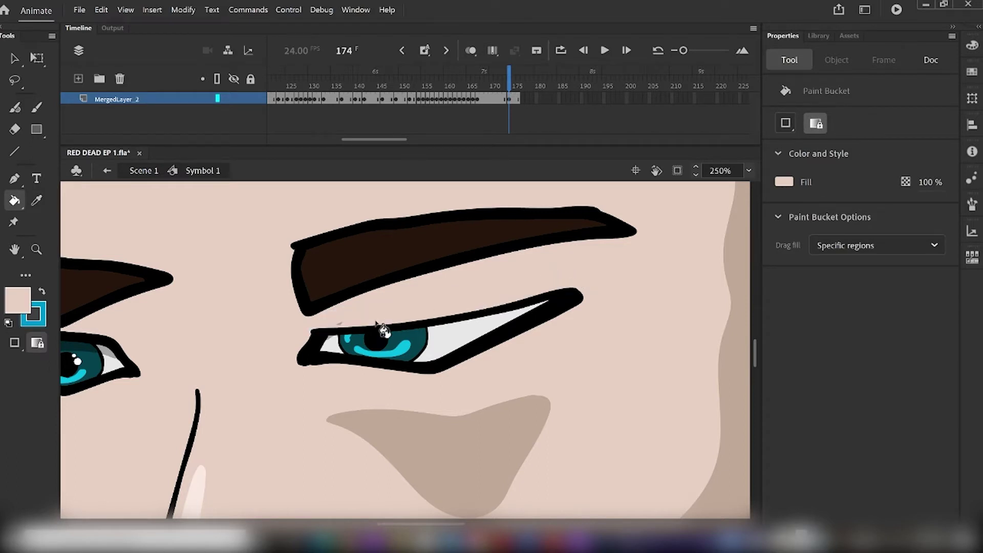
{"action": "left_click", "coordinate": [340, 327]}
- On frame 175, erase a lower line across the same eye and delete the cut-off upper shapes
{"action": "left_click", "coordinate": [513, 83]}
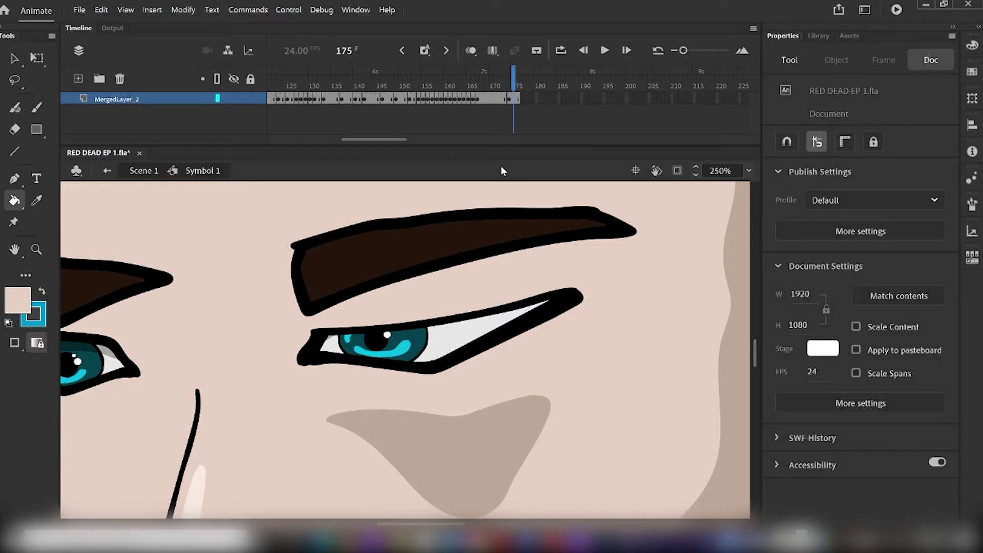
{"action": "key", "text": "e"}
{"action": "key", "text": "v"}
{"action": "left_click", "coordinate": [404, 315]}
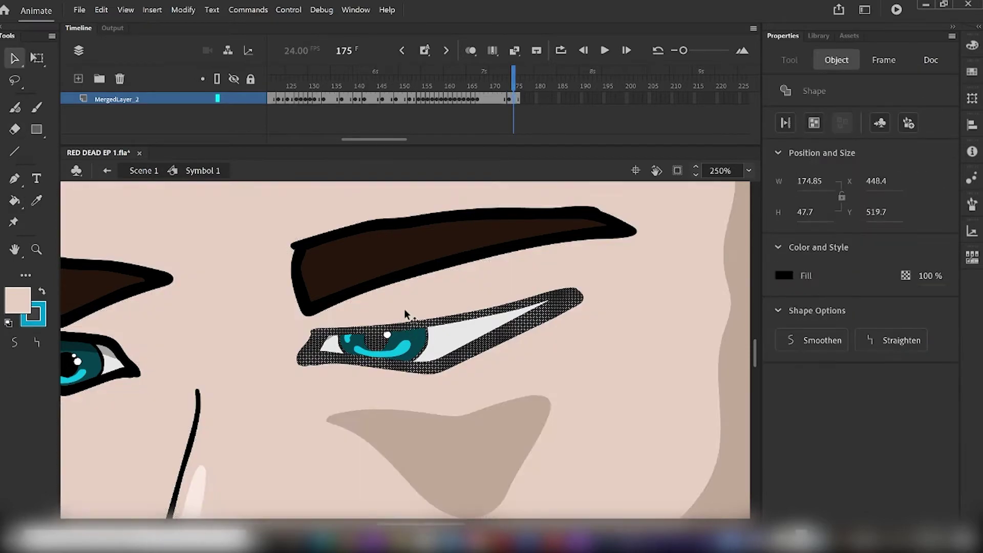
{"action": "left_click", "coordinate": [404, 310]}
{"action": "key", "text": "e"}
{"action": "key", "text": "v"}
{"action": "key", "text": "Escape"}
{"action": "key", "text": "e"}
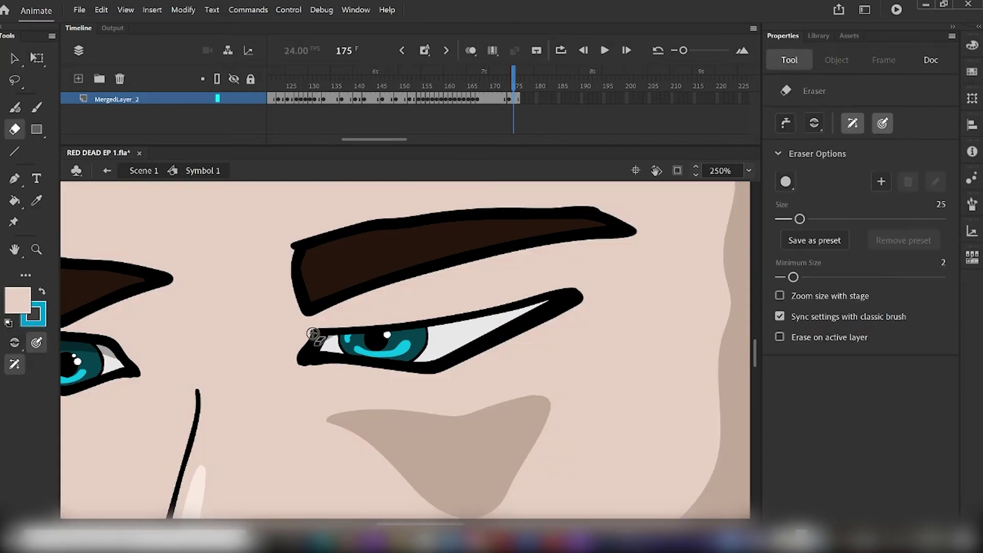
{"action": "mouse_move", "coordinate": [312, 334]}
{"action": "left_mouse_down"}
{"action": "mouse_move", "coordinate": [440, 333]}
{"action": "mouse_move", "coordinate": [586, 288]}
{"action": "left_mouse_up"}
{"action": "key", "text": "v"}
{"action": "left_click", "coordinate": [463, 314]}
{"action": "key", "text": "Delete"}
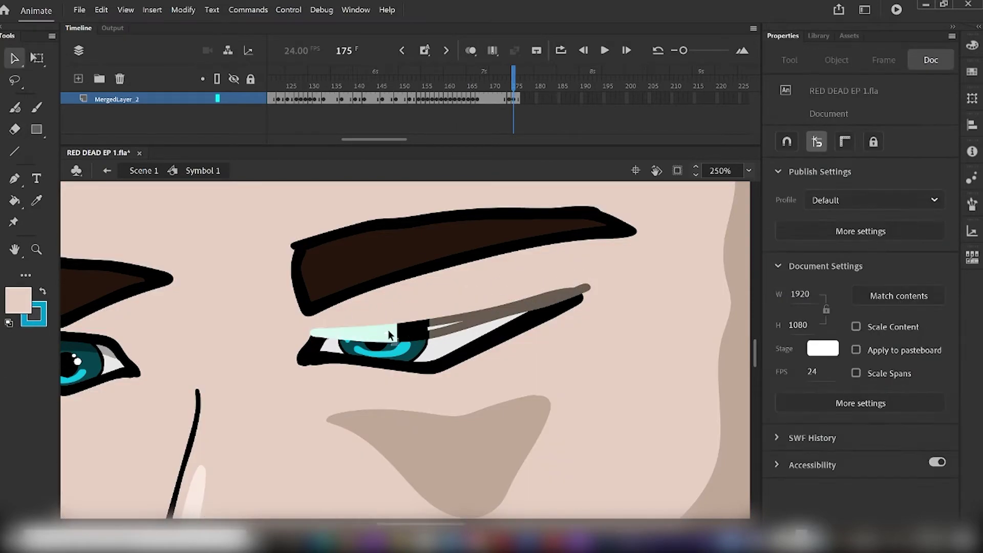
- Sample black and paint a lower upper eyelid line across the half-closed eye on frame 175
{"action": "key", "text": "i"}
{"action": "left_click", "coordinate": [500, 329]}
{"action": "key", "text": "b"}
{"action": "mouse_move", "coordinate": [312, 335]}
{"action": "left_mouse_down"}
{"action": "mouse_move", "coordinate": [407, 339]}
{"action": "mouse_move", "coordinate": [579, 296]}
{"action": "mouse_move", "coordinate": [326, 337]}
{"action": "mouse_move", "coordinate": [521, 315]}
{"action": "mouse_move", "coordinate": [581, 296]}
{"action": "left_mouse_up"}
{"action": "key", "text": "ctrl+z"}
{"action": "key", "text": "ctrl+z"}
- On frame 176, erase the upper eyelid line and delete the remaining white and iris shapes of the eye
{"action": "left_click", "coordinate": [474, 110]}
{"action": "key", "text": "period"}
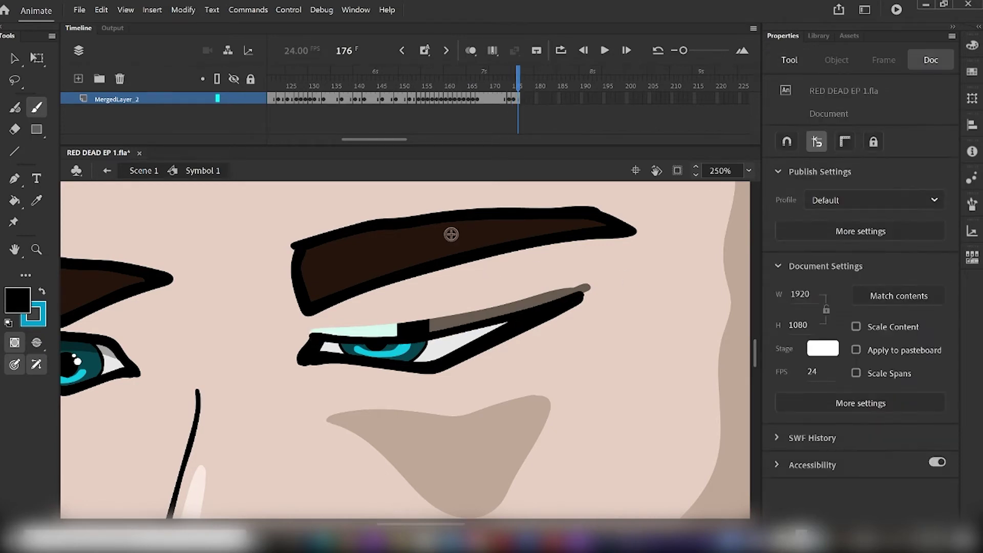
{"action": "key", "text": "e"}
{"action": "mouse_move", "coordinate": [304, 349]}
{"action": "left_mouse_down"}
{"action": "mouse_move", "coordinate": [353, 351]}
{"action": "mouse_move", "coordinate": [538, 310]}
{"action": "mouse_move", "coordinate": [585, 289]}
{"action": "left_mouse_up"}
{"action": "key", "text": "v"}
{"action": "left_click", "coordinate": [451, 336]}
{"action": "key", "text": "Delete"}
{"action": "left_click", "coordinate": [378, 348]}
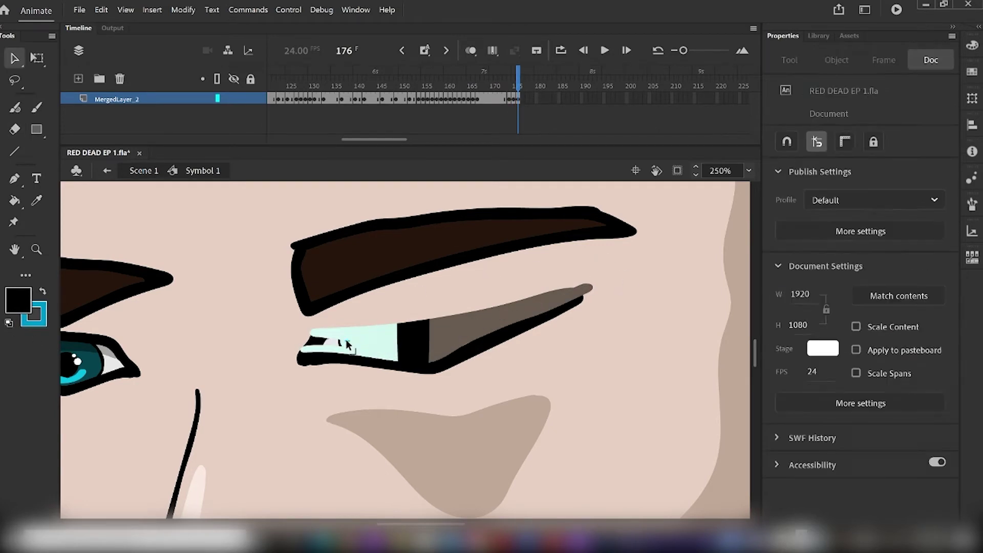
- Paint the closed eye's black line on frame 176 and fill the empty area above it with the sampled skin tone
{"action": "key", "text": "b"}
{"action": "mouse_move", "coordinate": [303, 357]}
{"action": "left_mouse_down"}
{"action": "mouse_move", "coordinate": [459, 351]}
{"action": "mouse_move", "coordinate": [539, 318]}
{"action": "left_mouse_up"}
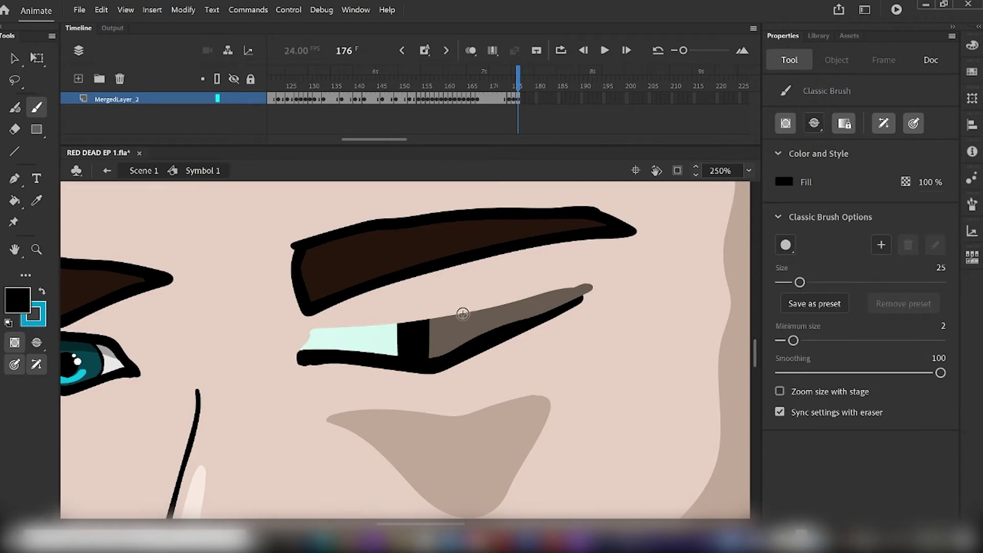
{"action": "key", "text": "i"}
{"action": "left_click", "coordinate": [464, 308]}
{"action": "left_click", "coordinate": [456, 330]}
{"action": "left_click", "coordinate": [413, 338]}
{"action": "left_click", "coordinate": [376, 341]}
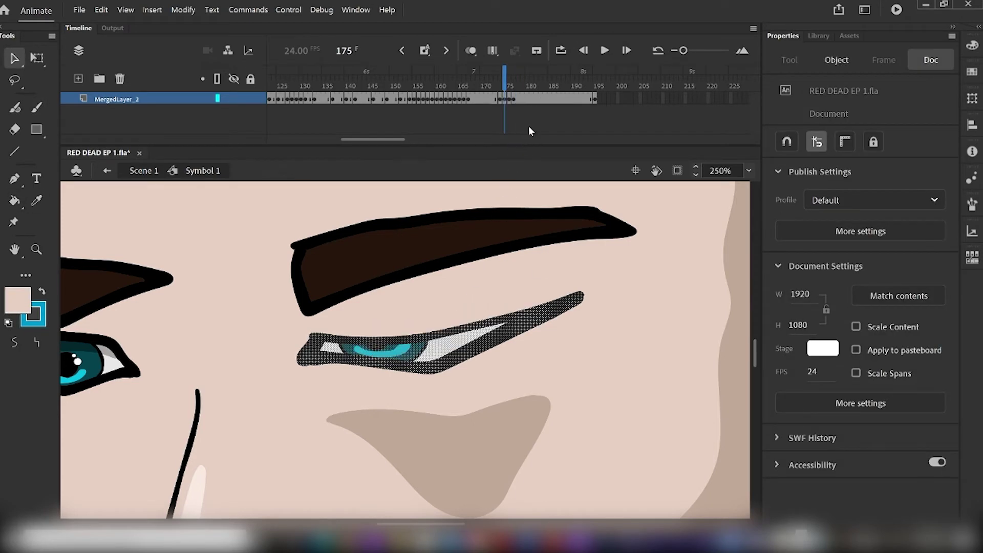
{"action": "left_click", "coordinate": [546, 204]}
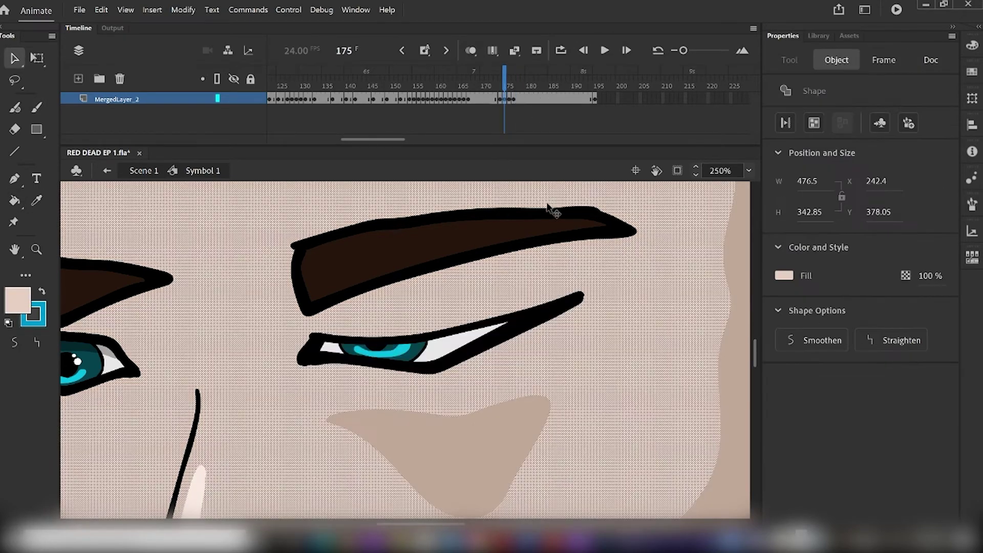
{"action": "left_click", "coordinate": [515, 128]}
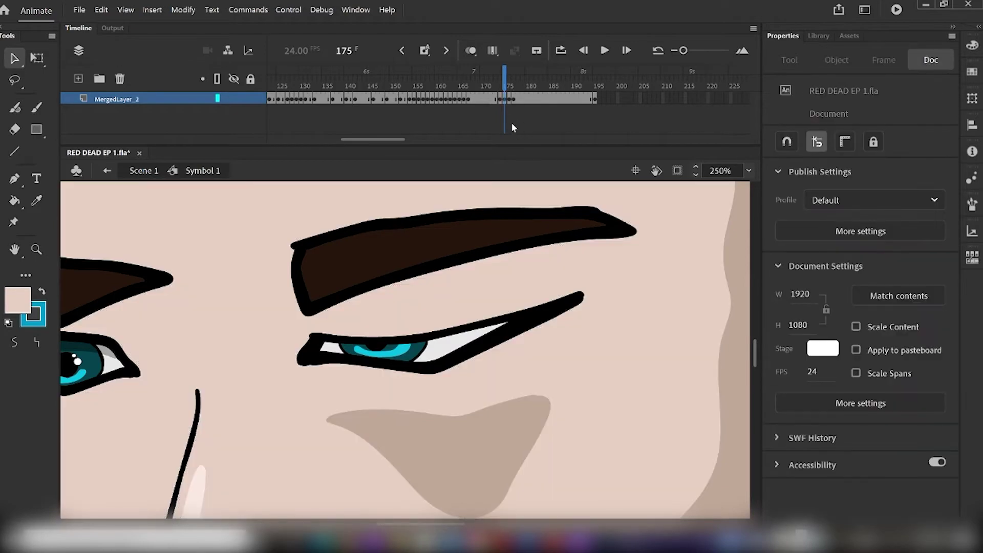
{"action": "left_click", "coordinate": [504, 100]}
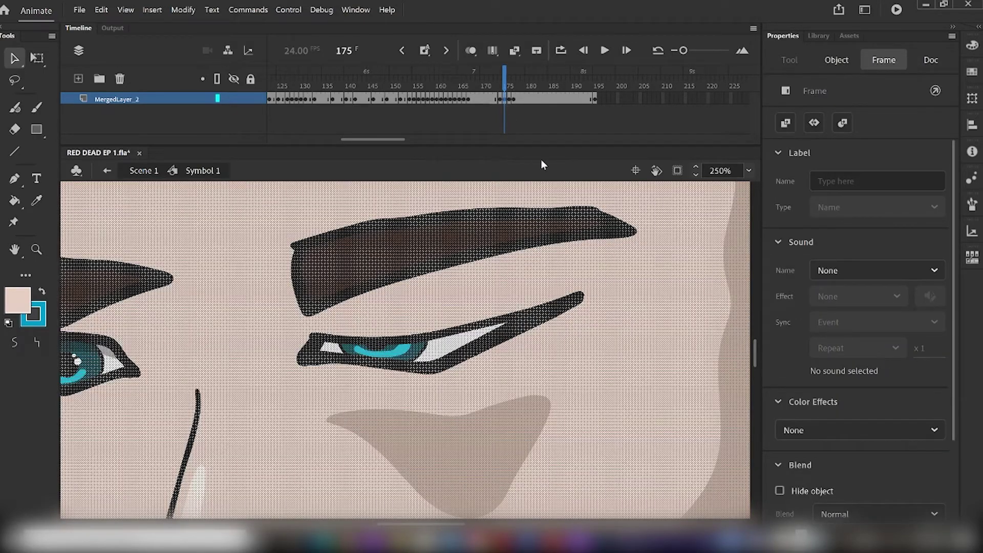
{"action": "left_click", "coordinate": [554, 191]}
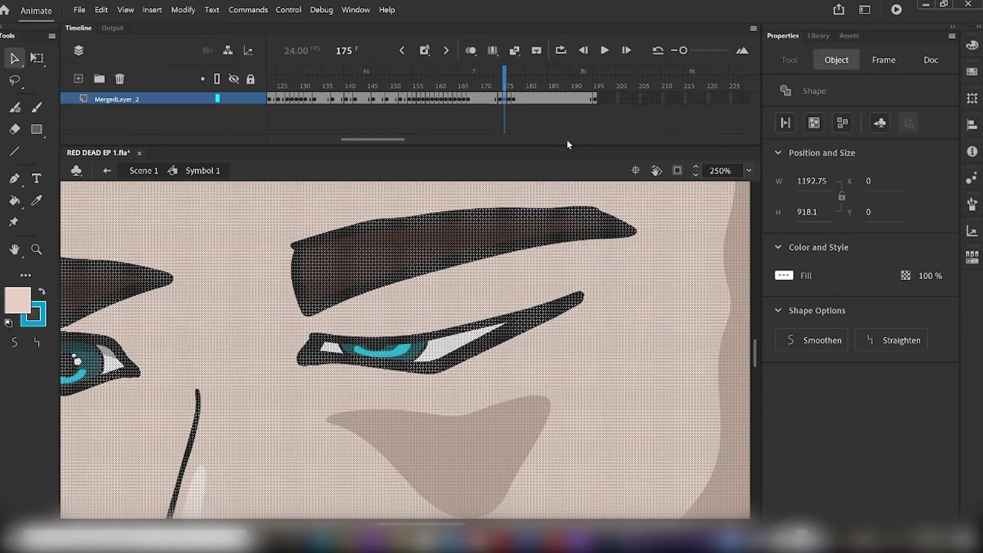
{"action": "left_click", "coordinate": [558, 128]}
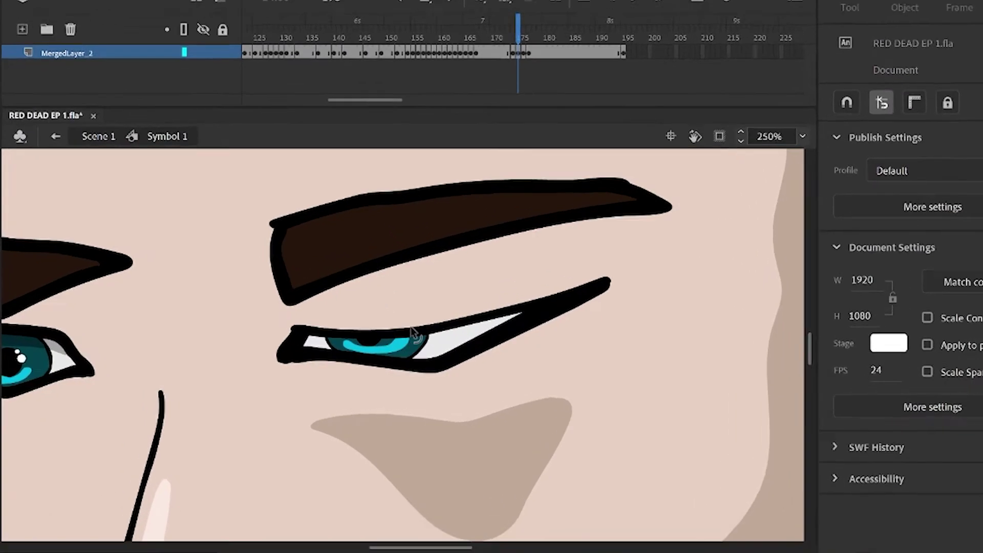
- Replace the closed eye line on frame 177 with a copy of the half-closed eye from frame 175, aligned over the old position
{"action": "left_click", "coordinate": [413, 334]}
{"action": "left_click", "coordinate": [338, 342], "text": "shift"}
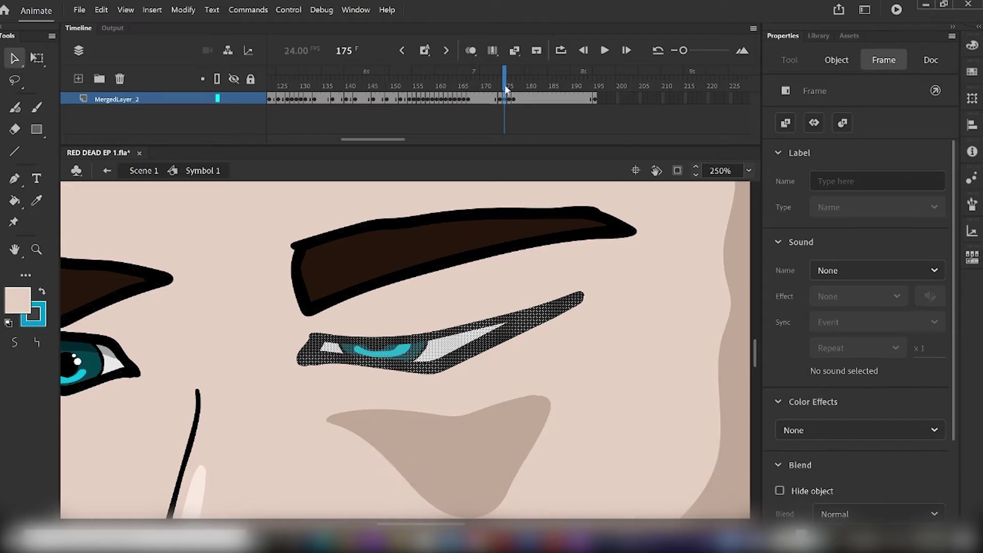
{"action": "left_click", "coordinate": [513, 99]}
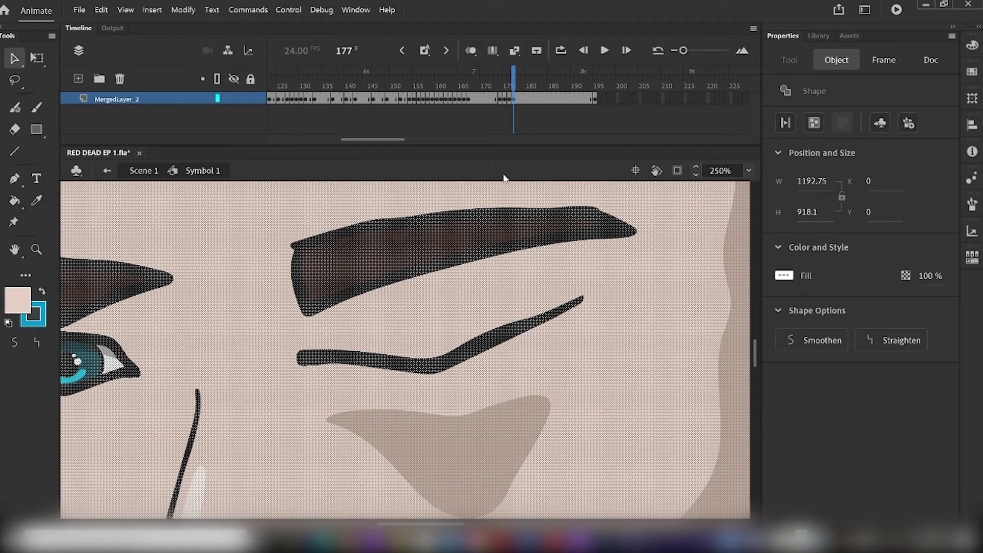
{"action": "left_click", "coordinate": [542, 118]}
{"action": "left_click", "coordinate": [504, 335]}
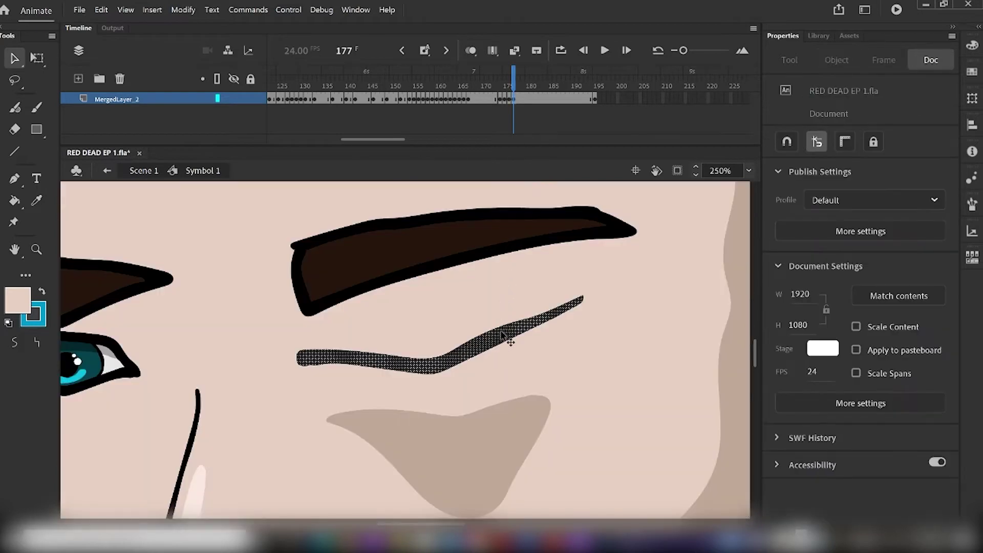
{"action": "key", "text": "Delete"}
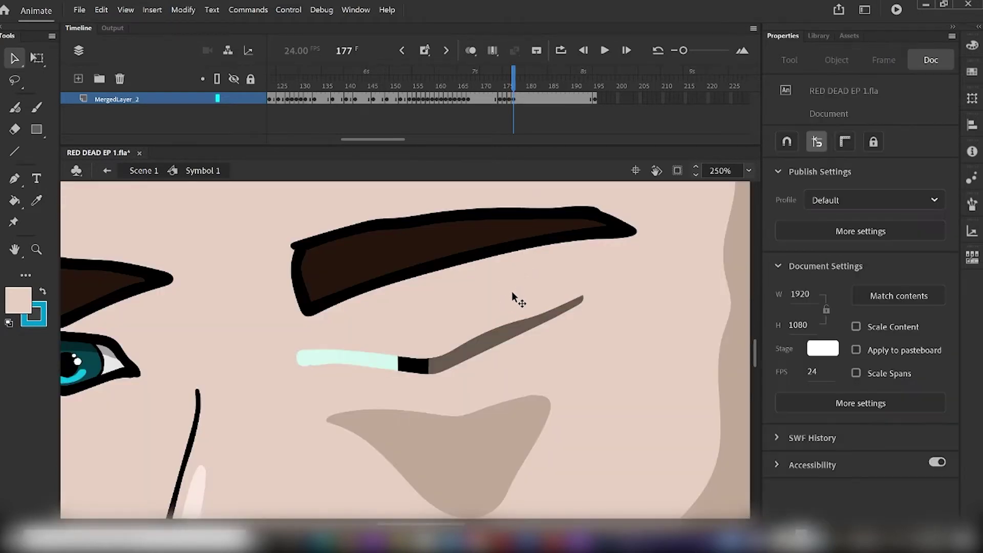
{"action": "key", "text": "ctrl+v"}
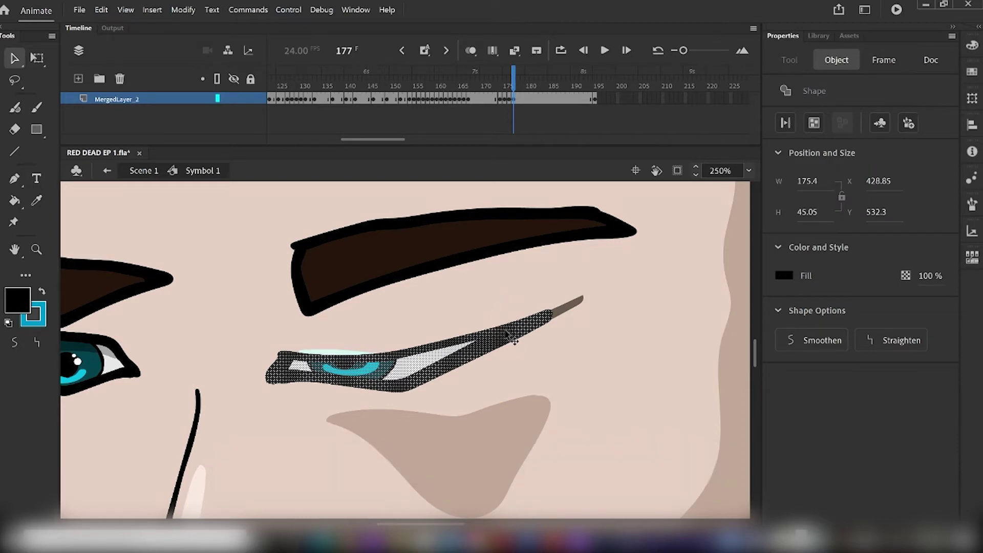
{"action": "left_click_drag", "start_coordinate": [504, 330], "coordinate": [544, 313]}
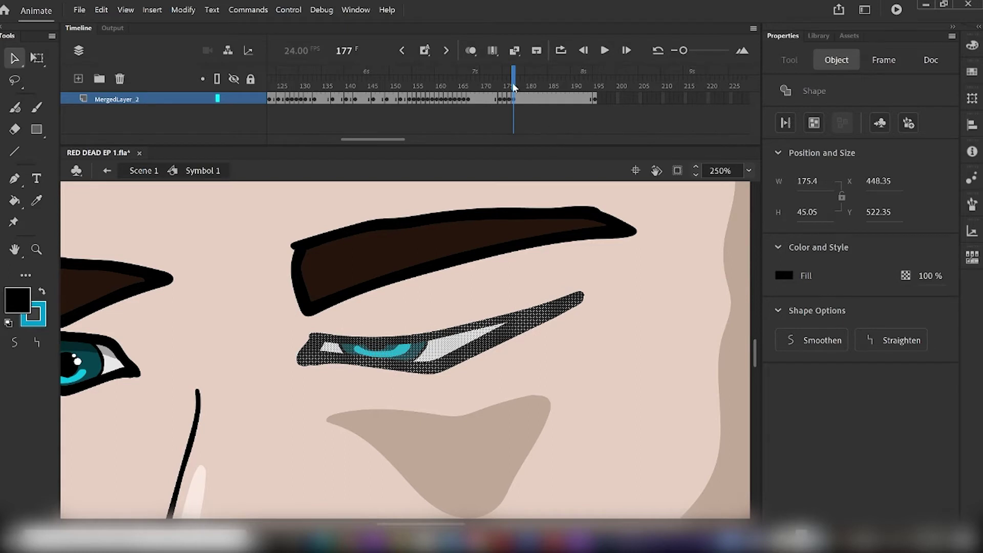
- Insert a keyframe at frame 178 and replace its eye with an aligned copy of the eye from frame 174
{"action": "left_click_drag", "start_coordinate": [513, 84], "coordinate": [500, 88]}
{"action": "left_click", "coordinate": [362, 351]}
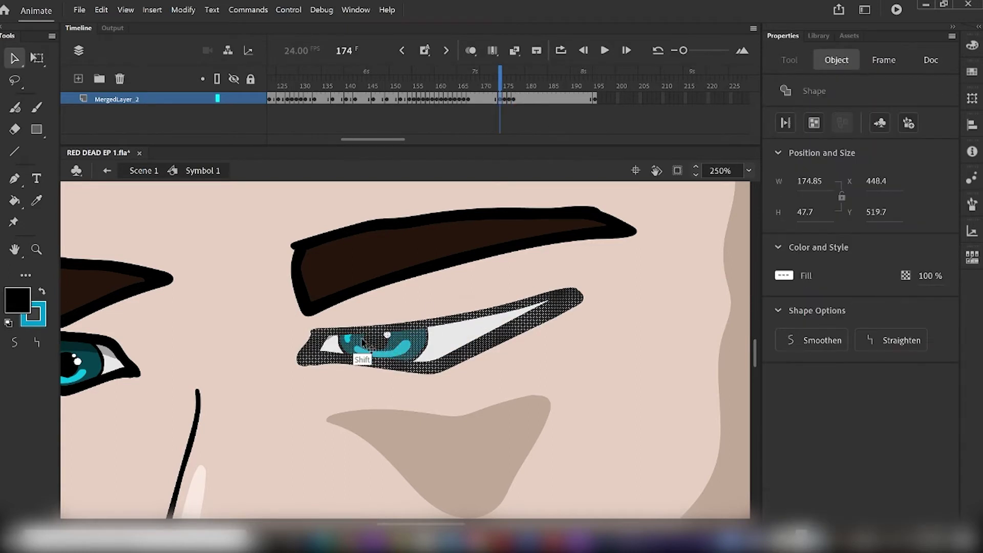
{"action": "left_click", "coordinate": [471, 337], "text": "shift"}
{"action": "left_click", "coordinate": [518, 99]}
{"action": "key", "text": "F6"}
{"action": "left_click", "coordinate": [487, 331]}
{"action": "key", "text": "Delete"}
{"action": "key", "text": "ctrl+v"}
{"action": "left_click_drag", "start_coordinate": [392, 359], "coordinate": [427, 339]}
- Insert a keyframe at frame 173 and select all the shapes of its fully open eye for copying
{"action": "left_click_drag", "start_coordinate": [518, 78], "coordinate": [500, 92]}
{"action": "key", "text": "F6"}
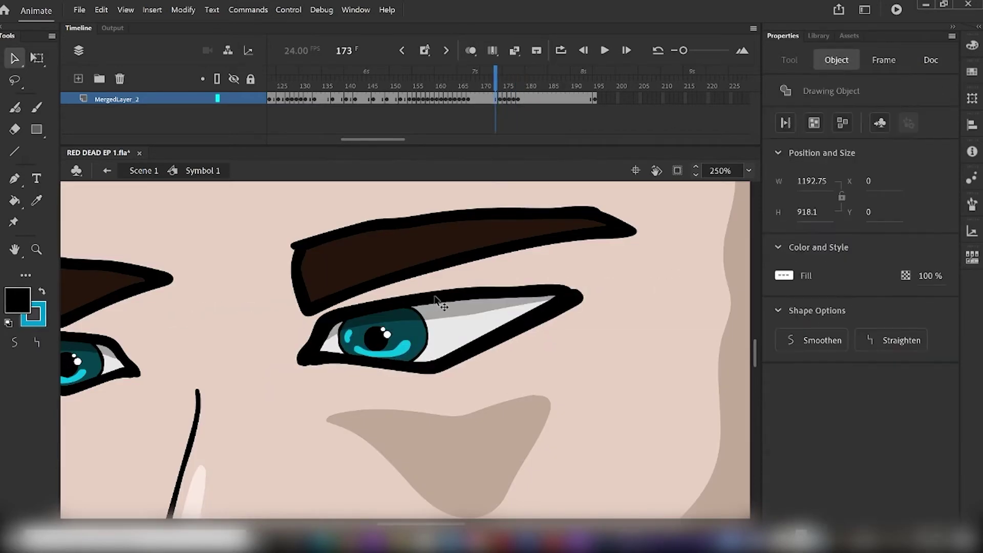
{"action": "left_click", "coordinate": [434, 298]}
{"action": "left_click", "coordinate": [418, 336], "text": "shift"}
{"action": "left_click", "coordinate": [405, 348], "text": "shift"}
{"action": "left_click", "coordinate": [378, 338], "text": "shift"}
{"action": "left_click", "coordinate": [383, 320], "text": "shift"}
{"action": "left_click", "coordinate": [333, 343], "text": "shift"}
{"action": "left_click", "coordinate": [431, 312], "text": "shift"}
{"action": "left_click", "coordinate": [464, 309], "text": "shift"}
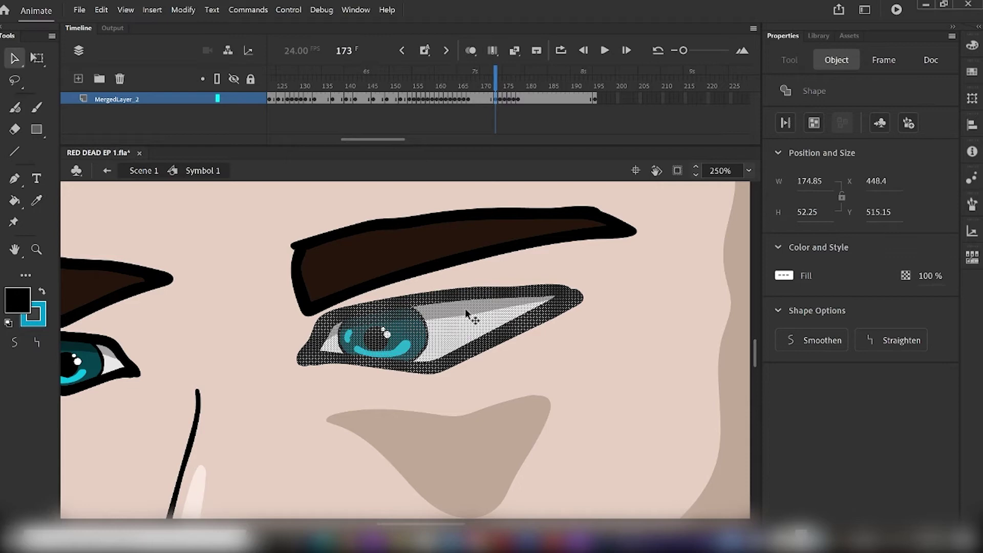
- Insert a keyframe at frame 179 and replace its partly closed eye with the fully open eye copied from frame 173
{"action": "left_click_drag", "start_coordinate": [502, 82], "coordinate": [522, 82]}
{"action": "key", "text": "F6"}
{"action": "left_click", "coordinate": [484, 313]}
{"action": "key", "text": "Delete"}
{"action": "left_click", "coordinate": [448, 338]}
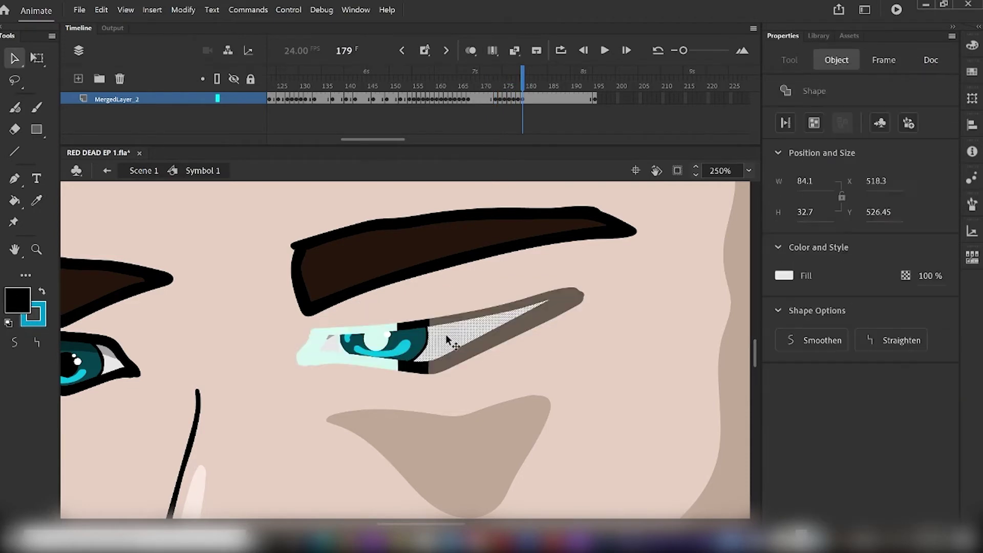
{"action": "key", "text": "Delete"}
{"action": "left_click", "coordinate": [402, 350]}
{"action": "key", "text": "ctrl+shift+v"}
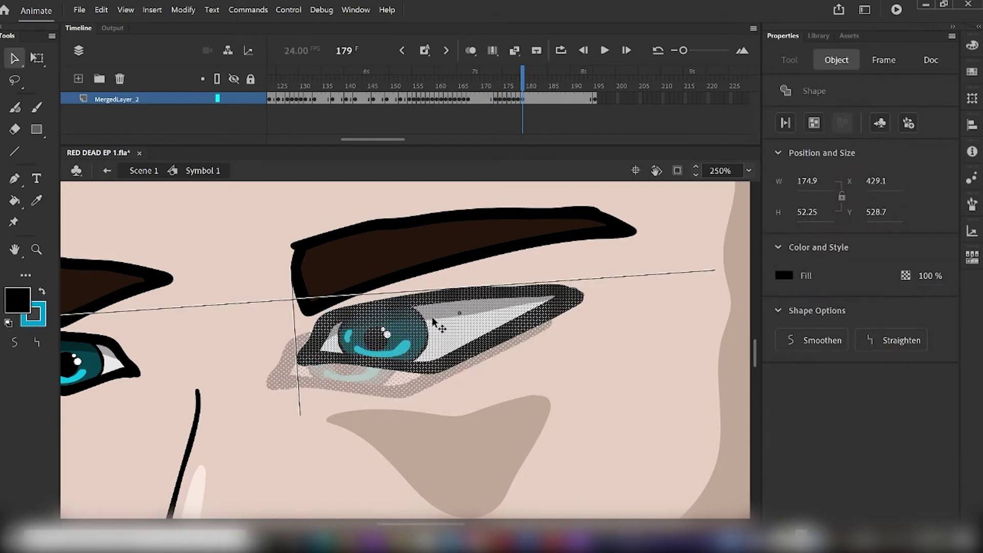
- Step back and forth through the frames around 173 to 179 to check the blink of the finished eye
{"action": "mouse_move", "coordinate": [523, 83]}
{"action": "left_mouse_down"}
{"action": "mouse_move", "coordinate": [487, 87]}
{"action": "mouse_move", "coordinate": [520, 87]}
{"action": "left_mouse_up"}
{"action": "key", "text": "period"}
{"action": "key", "text": "period"}
{"action": "key", "text": "period"}
{"action": "key", "text": "period"}
{"action": "key", "text": "period"}
{"action": "key", "text": "period"}
{"action": "key", "text": "comma"}
{"action": "key", "text": "comma"}
{"action": "key", "text": "comma"}
{"action": "key", "text": "comma"}
{"action": "key", "text": "comma"}
{"action": "key", "text": "comma"}
{"action": "key", "text": "comma"}
{"action": "key", "text": "comma"}
{"action": "key", "text": "comma"}
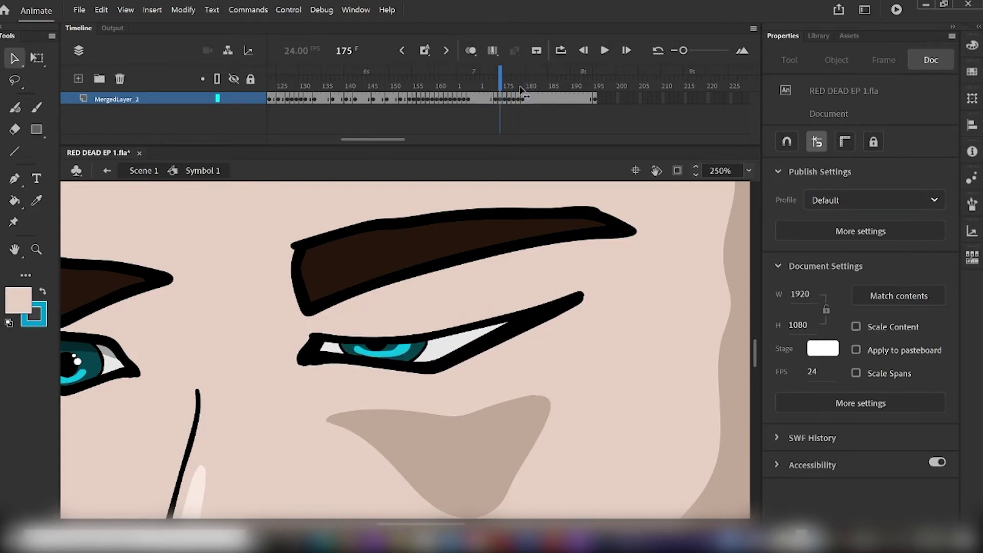
{"action": "key", "text": "period"}
{"action": "key", "text": "period"}
{"action": "key", "text": "period"}
{"action": "key", "text": "period"}
{"action": "key", "text": "period"}
{"action": "key", "text": "period"}
{"action": "key", "text": "period"}
{"action": "key", "text": "period"}
{"action": "key", "text": "comma"}
{"action": "key", "text": "comma"}
{"action": "key", "text": "comma"}
{"action": "key", "text": "comma"}
{"action": "key", "text": "comma"}
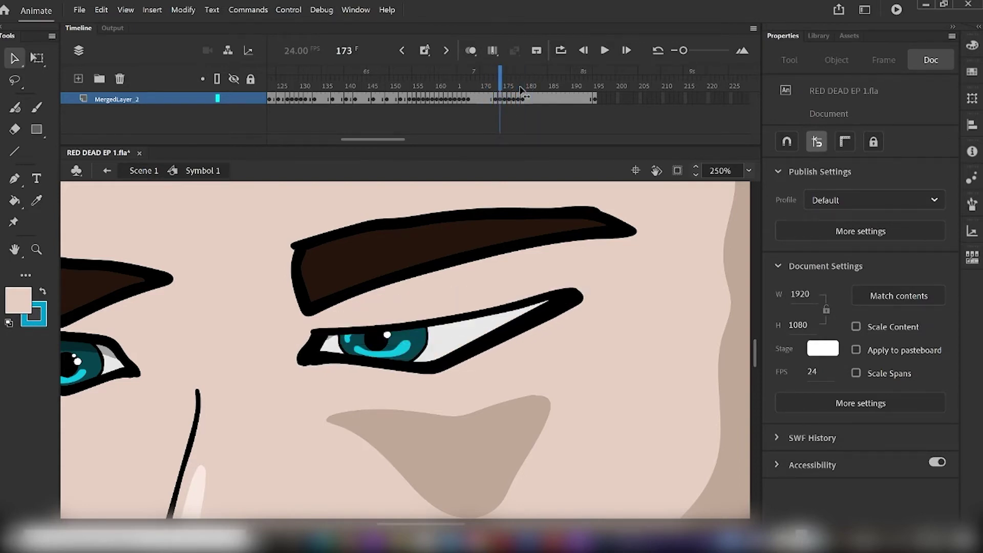
{"action": "key", "text": "period"}
{"action": "key", "text": "period"}
{"action": "key", "text": "period"}
{"action": "key", "text": "period"}
{"action": "key", "text": "period"}
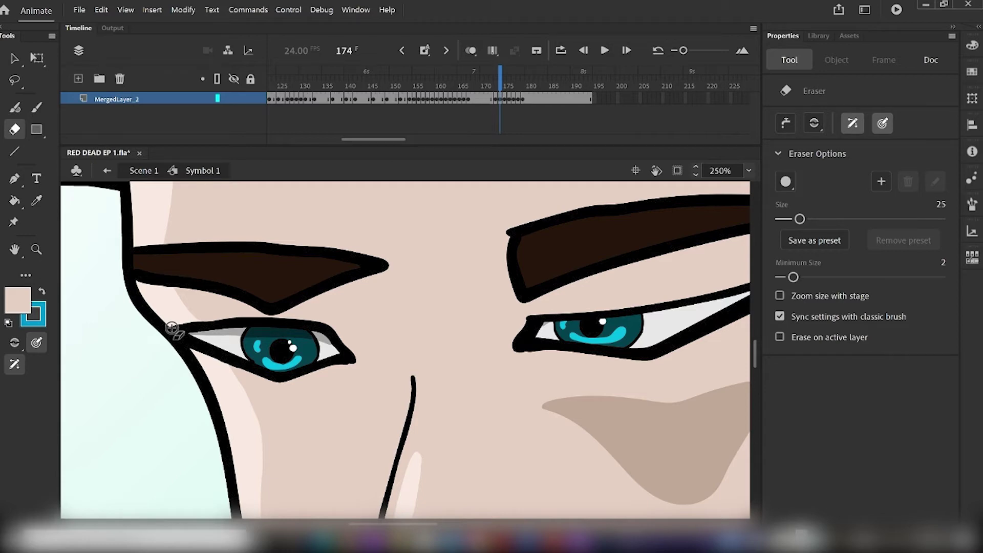
- On frame 174, erase a strip across the top of the other eye and paint a lowered black eyelid line along it
{"action": "left_click_drag", "start_coordinate": [172, 328], "coordinate": [265, 333]}
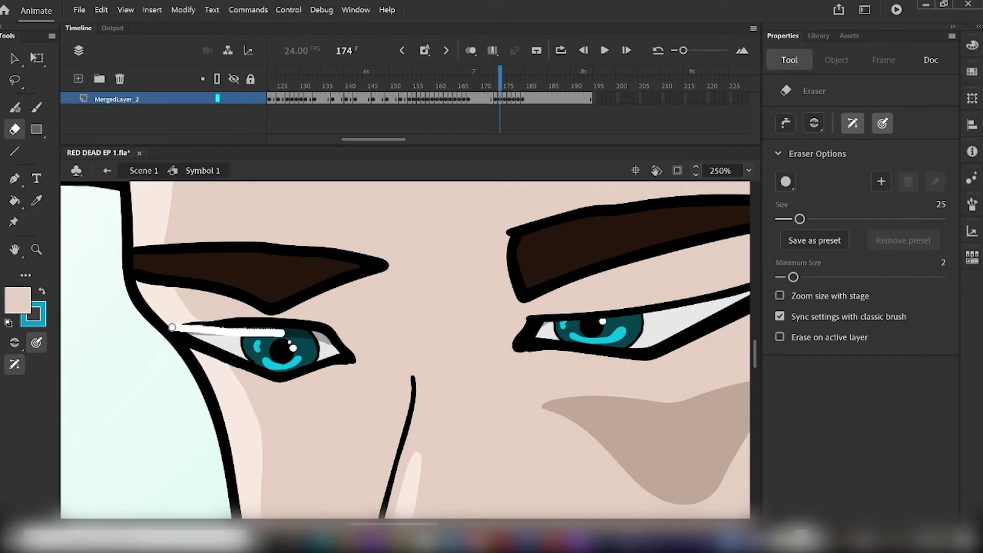
{"action": "left_click_drag", "start_coordinate": [331, 332], "coordinate": [343, 327]}
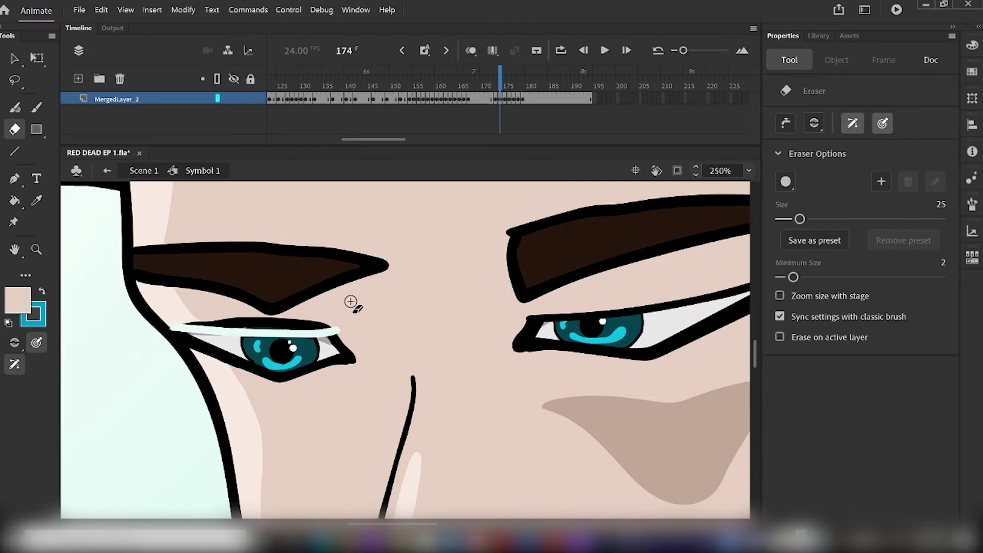
{"action": "key", "text": "b"}
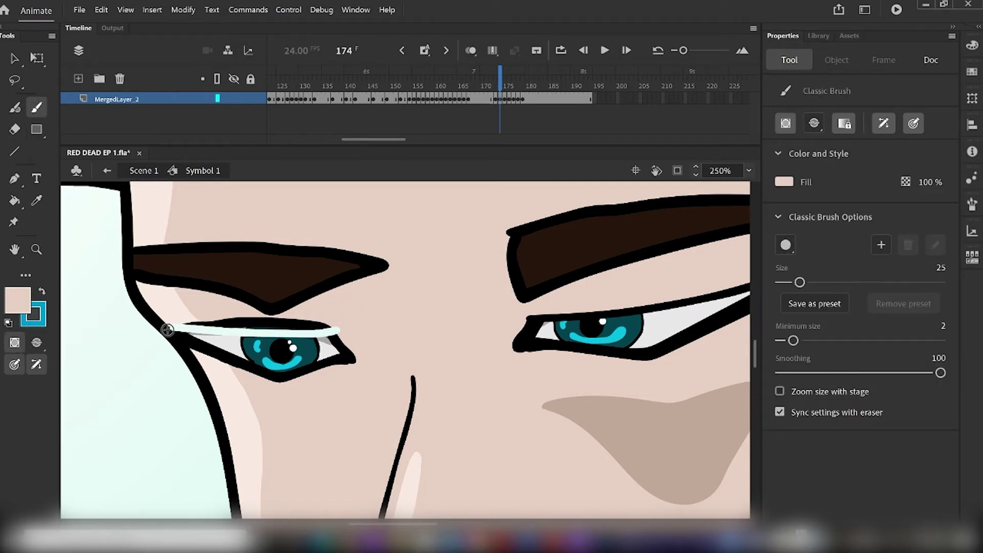
{"action": "left_click", "coordinate": [169, 330], "text": "alt"}
{"action": "left_click_drag", "start_coordinate": [169, 330], "coordinate": [228, 332]}
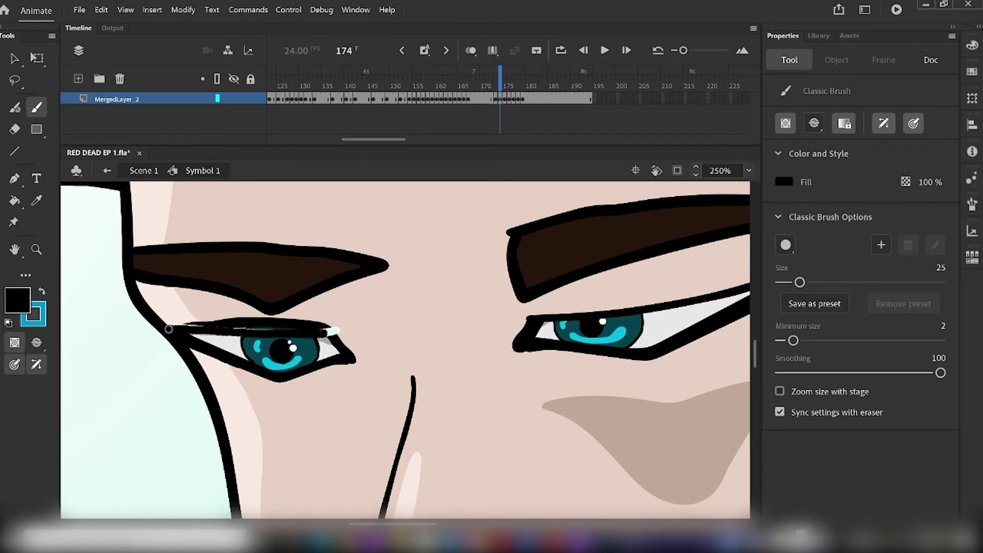
- Delete the old upper eyelid line left on frame 174 and fill the empty area with skin tone
{"action": "key", "text": "v"}
{"action": "left_click", "coordinate": [289, 331]}
{"action": "key", "text": "Delete"}
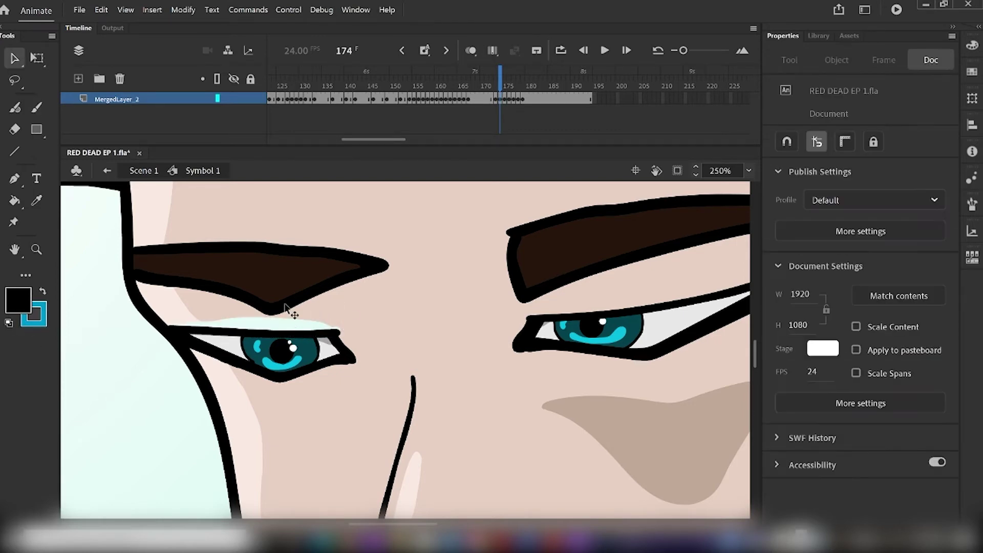
{"action": "key", "text": "k"}
{"action": "left_click", "coordinate": [297, 322]}
{"action": "key", "text": "b"}
- On frame 175, erase a lower strip across the same eye and delete the eye and eyelid pieces above it
{"action": "key", "text": "period"}
{"action": "key", "text": "e"}
{"action": "left_click_drag", "start_coordinate": [174, 330], "coordinate": [353, 343]}
{"action": "key", "text": "v"}
{"action": "left_click", "coordinate": [324, 338]}
{"action": "key", "text": "Delete"}
{"action": "key", "text": "e"}
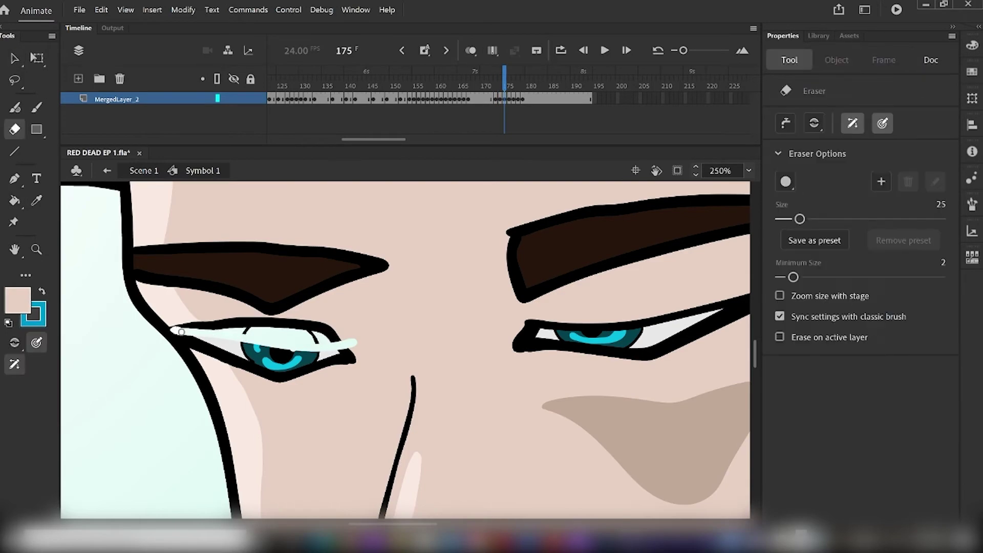
{"action": "left_click", "coordinate": [172, 331]}
{"action": "key", "text": "v"}
{"action": "left_click", "coordinate": [218, 326]}
{"action": "key", "text": "Delete"}
- Paint the half-closed black eyelid line on frame 175 and fill the gap above it with sampled skin tone
{"action": "key", "text": "i"}
{"action": "left_click", "coordinate": [220, 358]}
{"action": "key", "text": "b"}
{"action": "left_click_drag", "start_coordinate": [173, 331], "coordinate": [349, 349]}
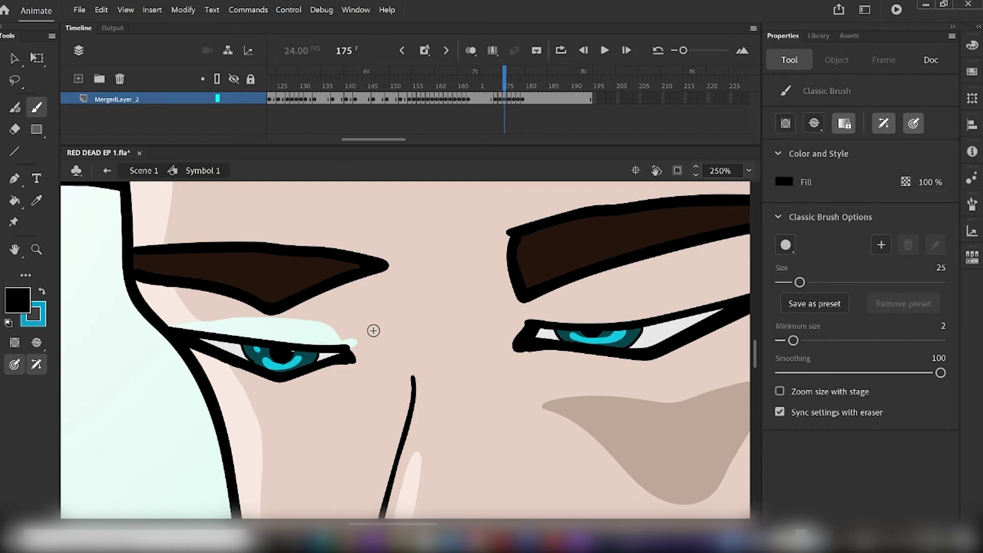
{"action": "key", "text": "i"}
{"action": "left_click", "coordinate": [359, 306]}
{"action": "left_click", "coordinate": [328, 324]}
- On frame 176, erase the second eye's upper eyelid and delete the remaining lid, white and iris shapes
{"action": "key", "text": "."}
{"action": "key", "text": "e"}
{"action": "mouse_move", "coordinate": [172, 328]}
{"action": "left_mouse_down"}
{"action": "mouse_move", "coordinate": [284, 367]}
{"action": "mouse_move", "coordinate": [362, 340]}
{"action": "left_mouse_up"}
{"action": "key", "text": "v"}
{"action": "left_click", "coordinate": [334, 334]}
{"action": "key", "text": "Delete"}
{"action": "left_click", "coordinate": [289, 343]}
{"action": "key", "text": "Delete"}
{"action": "left_click", "coordinate": [257, 342]}
{"action": "key", "text": "Delete"}
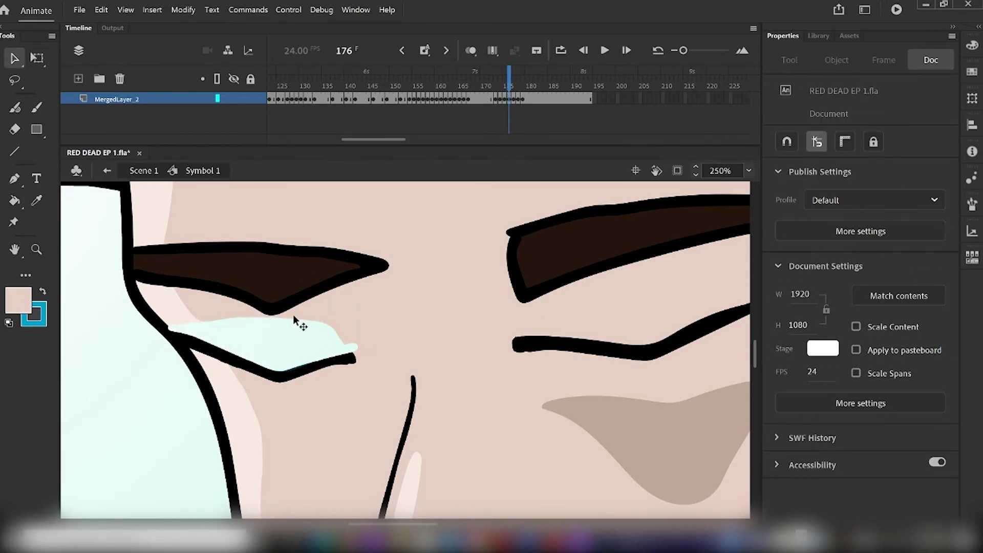
- Touch up the closed eye's black line on frame 176 and fill the empty area above it with sampled skin tone
{"action": "key", "text": "i"}
{"action": "left_click", "coordinate": [200, 345]}
{"action": "key", "text": "b"}
{"action": "left_click_drag", "start_coordinate": [176, 334], "coordinate": [187, 339]}
{"action": "left_click_drag", "start_coordinate": [308, 369], "coordinate": [350, 359]}
{"action": "key", "text": "i"}
{"action": "left_click", "coordinate": [366, 328]}
{"action": "left_click", "coordinate": [322, 336]}
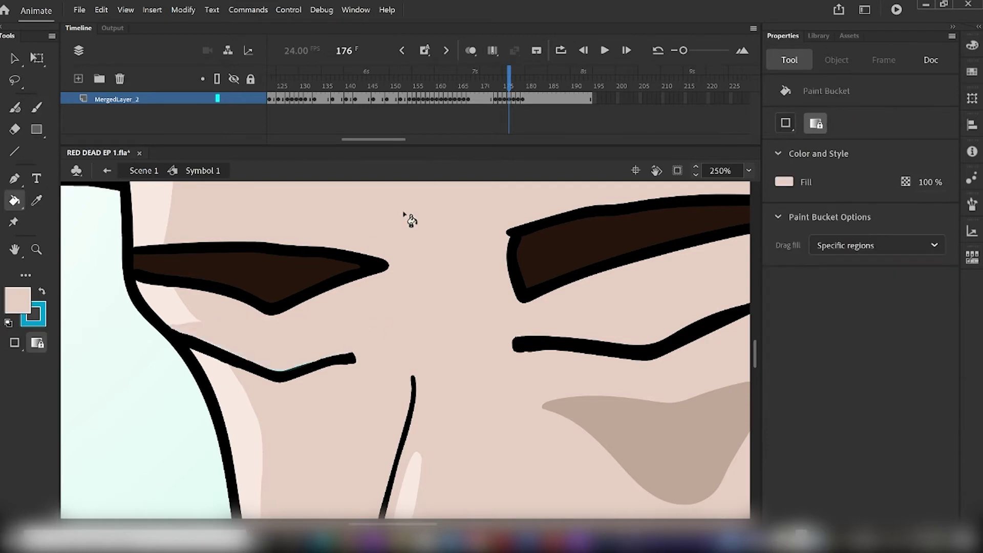
- Return to frame 175 and lasso the half-closed second eye for copying
{"action": "left_click", "coordinate": [509, 86]}
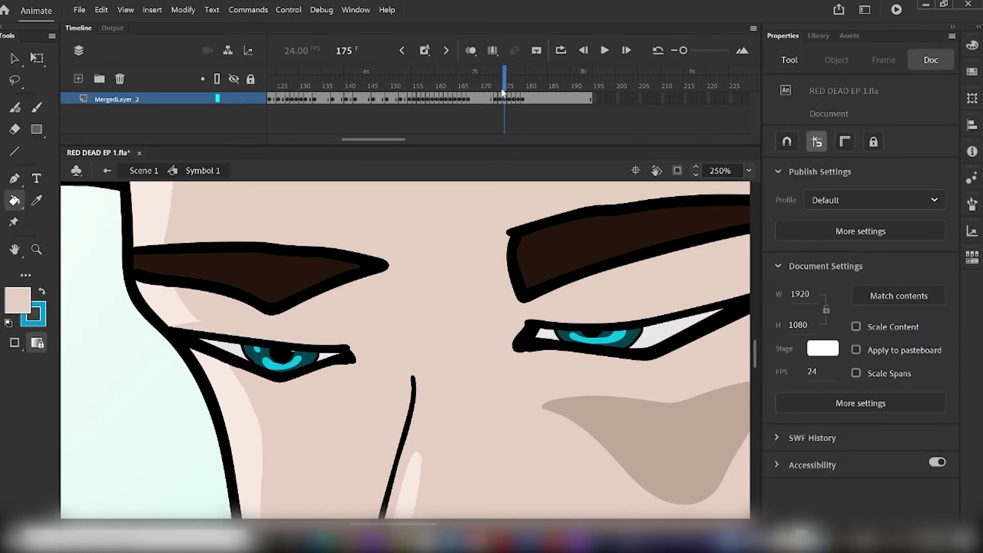
{"action": "key", "text": "v"}
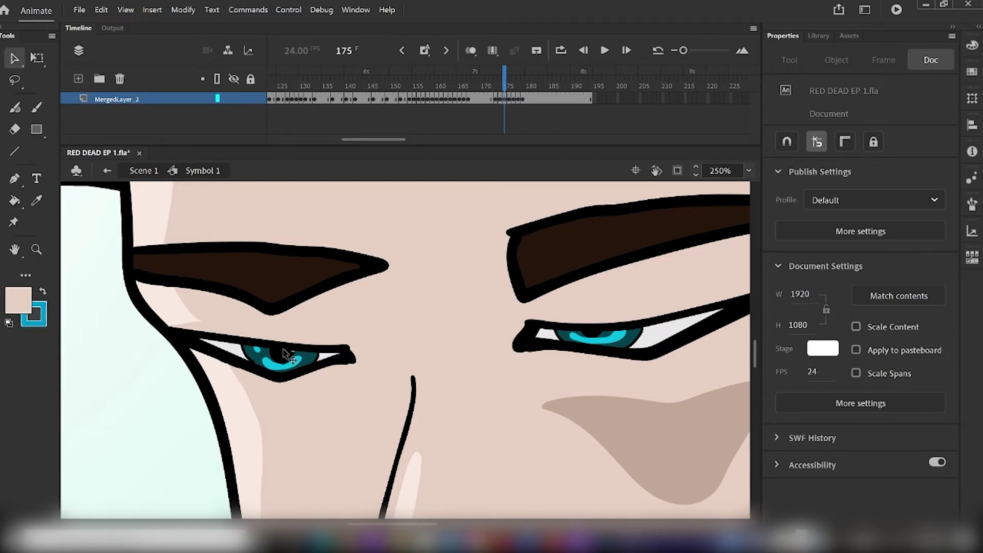
{"action": "key", "text": "l"}
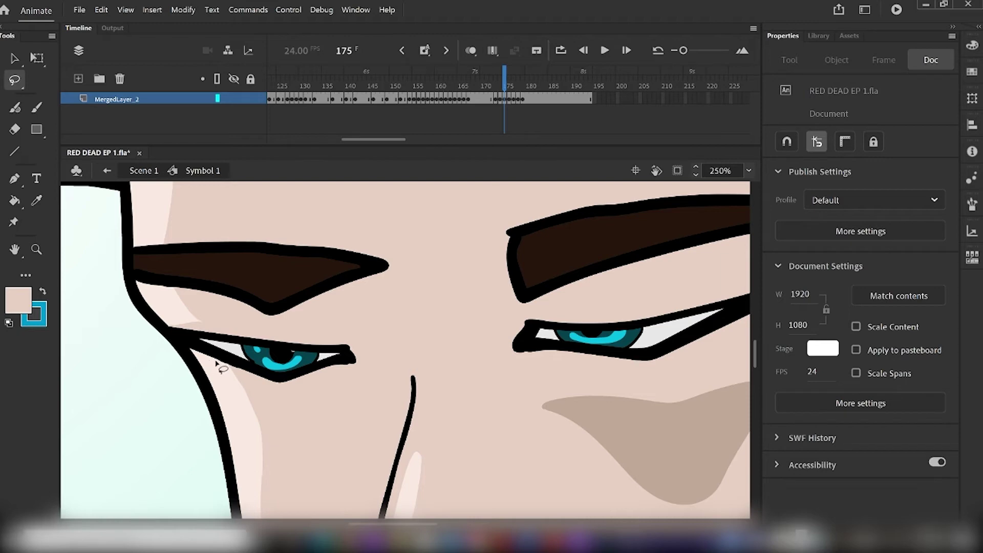
{"action": "key", "text": "v"}
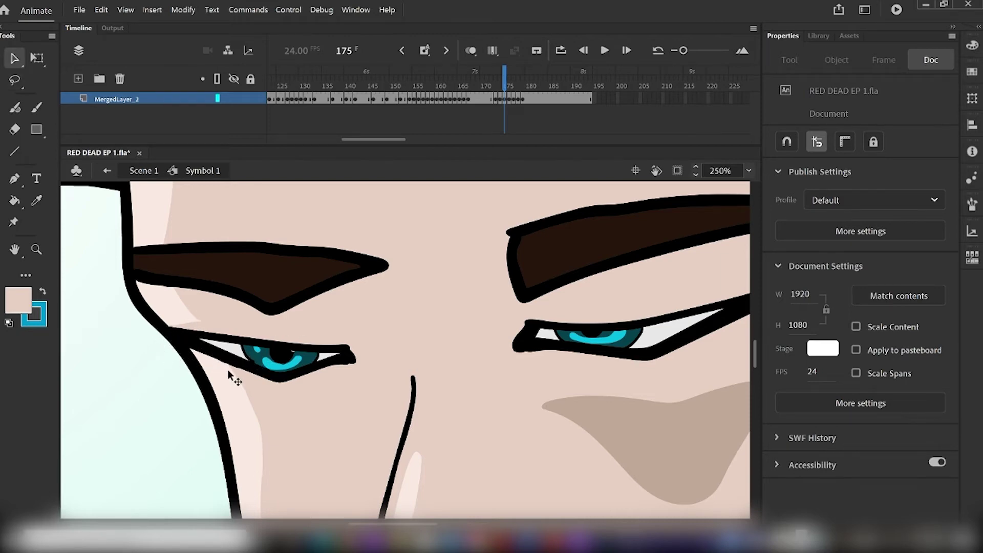
{"action": "key", "text": "l"}
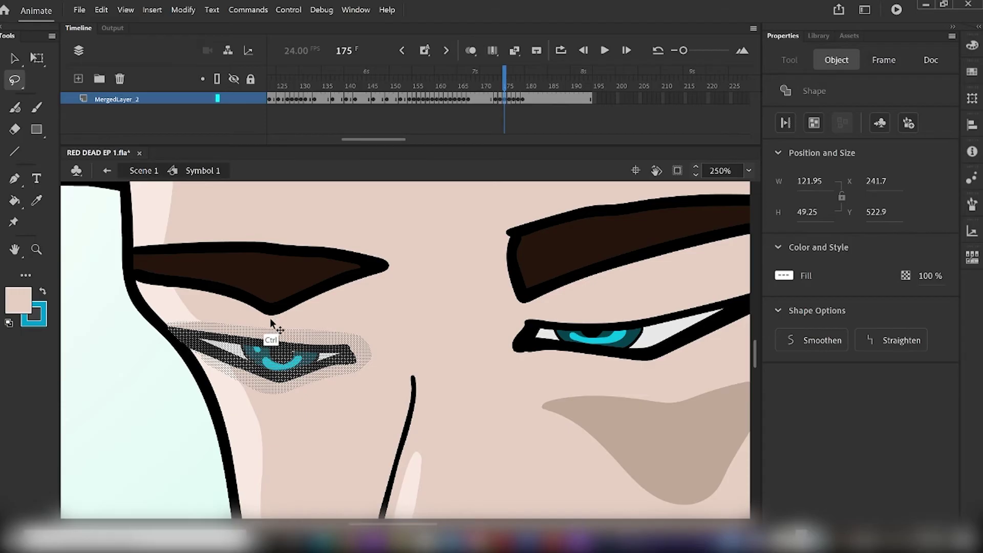
- Clear the open second eye from frame 177 and paste the half-closed eye from frame 175 in its place
{"action": "key", "text": "period"}
{"action": "key", "text": "period"}
{"action": "key", "text": "period"}
{"action": "key", "text": "period"}
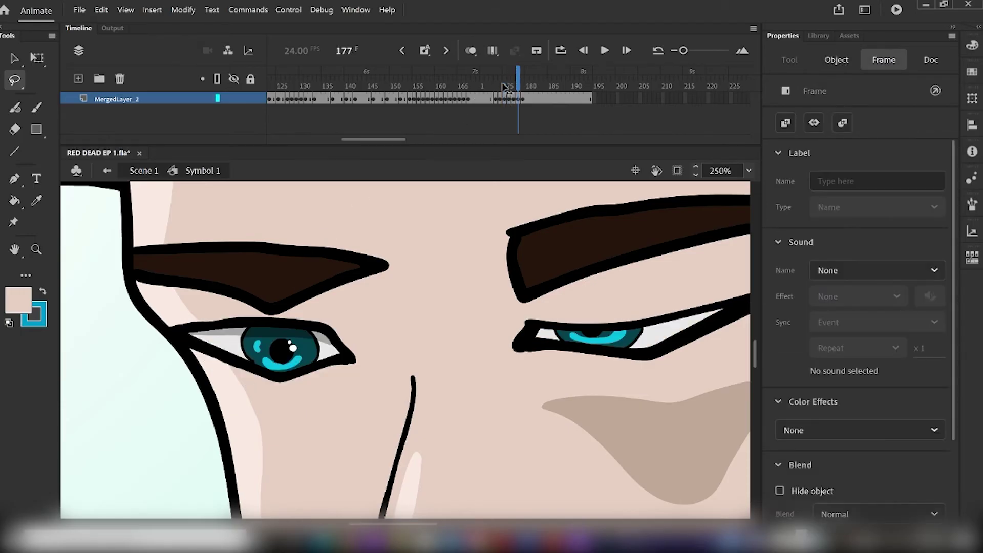
{"action": "key", "text": "comma"}
{"action": "key", "text": "comma"}
{"action": "key", "text": "comma"}
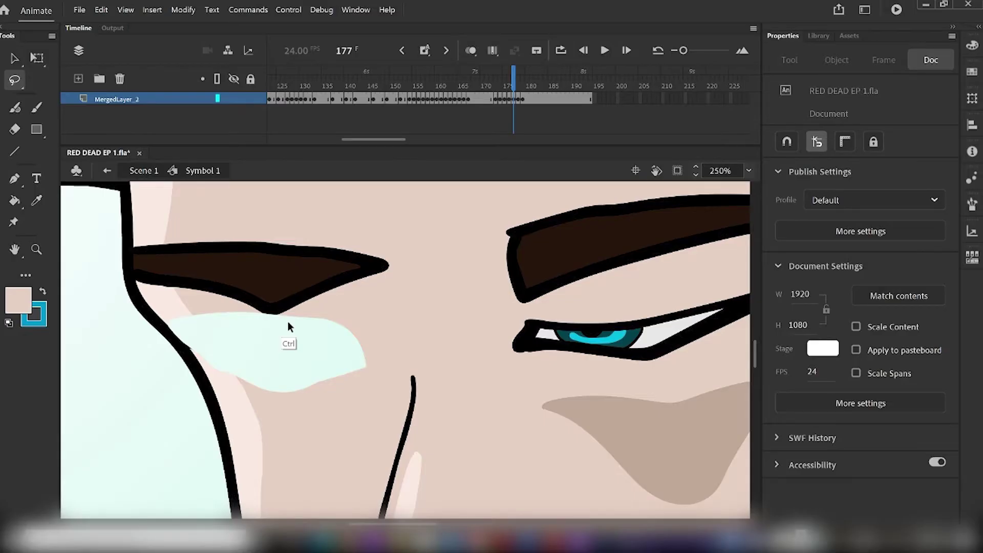
{"action": "key", "text": "ctrl+v"}
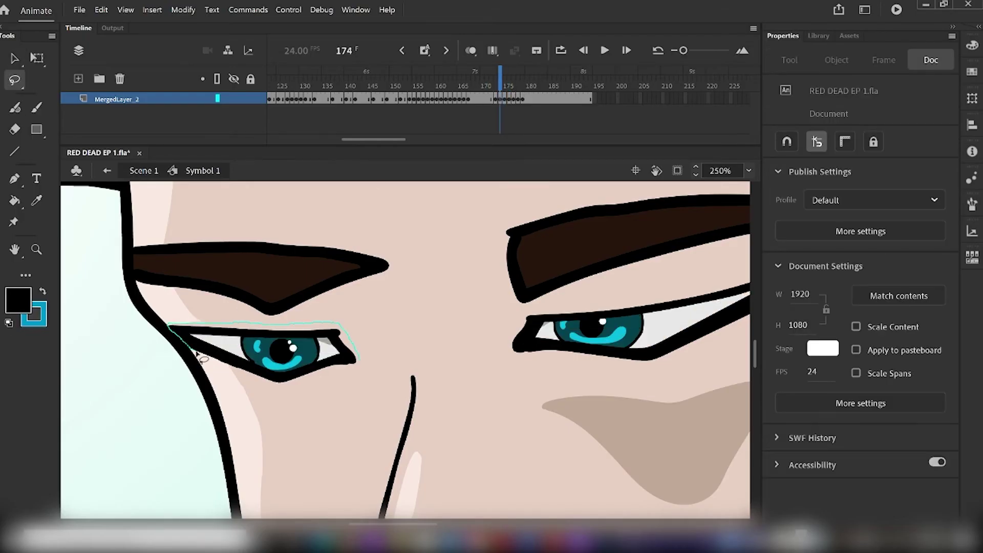
- Replace the second eye on frame 178 with a copy of the eye from frame 174, moved over the old position
{"action": "left_click", "coordinate": [518, 87]}
{"action": "mouse_move", "coordinate": [197, 353]}
{"action": "left_mouse_down"}
{"action": "mouse_move", "coordinate": [260, 313]}
{"action": "mouse_move", "coordinate": [361, 369]}
{"action": "left_mouse_up"}
{"action": "key", "text": "Delete"}
{"action": "key", "text": "ctrl+v"}
{"action": "left_click_drag", "start_coordinate": [435, 340], "coordinate": [267, 335]}
- Fine-tune the placement of the pasted eye on frame 178, undoing misplaced changes and setting its Y position to 524
{"action": "left_click", "coordinate": [518, 90]}
{"action": "left_click", "coordinate": [519, 85]}
{"action": "key", "text": "ctrl+z"}
{"action": "left_click", "coordinate": [518, 86]}
{"action": "key", "text": "ctrl+z"}
{"action": "left_click_drag", "start_coordinate": [520, 86], "coordinate": [518, 86]}
{"action": "key", "text": "ctrl+z"}
{"action": "left_click", "coordinate": [870, 209]}
{"action": "type", "text": "524"}
{"action": "key", "text": "Return"}
- Touch up the black outline on frame 178 and fill the gaps above and below the pasted eye with sampled skin tone
{"action": "key", "text": "i"}
{"action": "left_click", "coordinate": [238, 296]}
{"action": "key", "text": "b"}
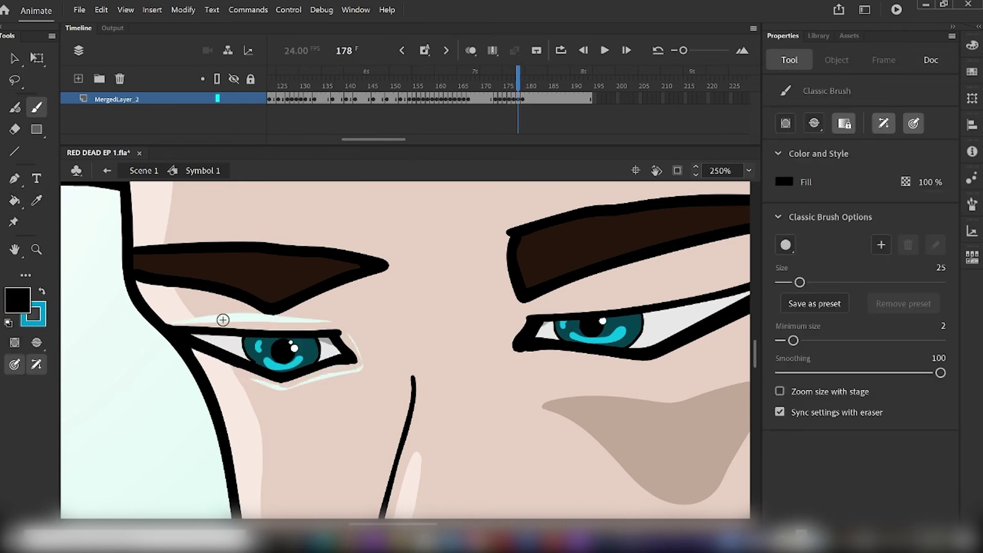
{"action": "key", "text": "i"}
{"action": "left_click", "coordinate": [336, 308]}
{"action": "left_click", "coordinate": [307, 321]}
{"action": "left_click", "coordinate": [321, 379]}
- Fill the remaining gap by the face outline with the sampled lighter skin highlight, and resample black for the brush
{"action": "key", "text": "i"}
{"action": "left_click", "coordinate": [192, 313]}
{"action": "key", "text": "b"}
{"action": "key", "text": "k"}
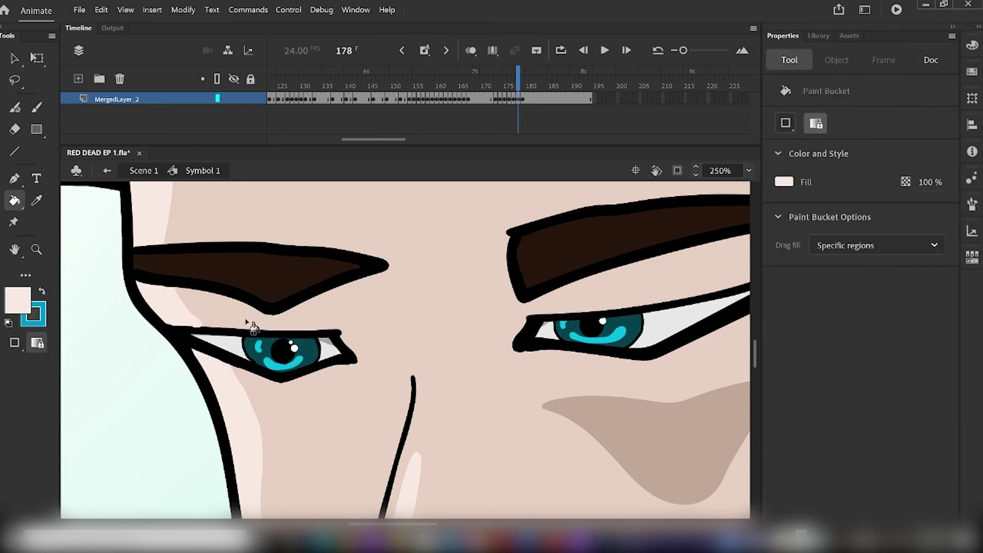
{"action": "key", "text": "i"}
{"action": "left_click", "coordinate": [245, 331]}
{"action": "key", "text": "b"}
- Play the animation from frame 172 with the whole face in view to check the blink of both eyes
{"action": "left_click_drag", "start_coordinate": [520, 86], "coordinate": [491, 86]}
{"action": "key", "text": "space"}
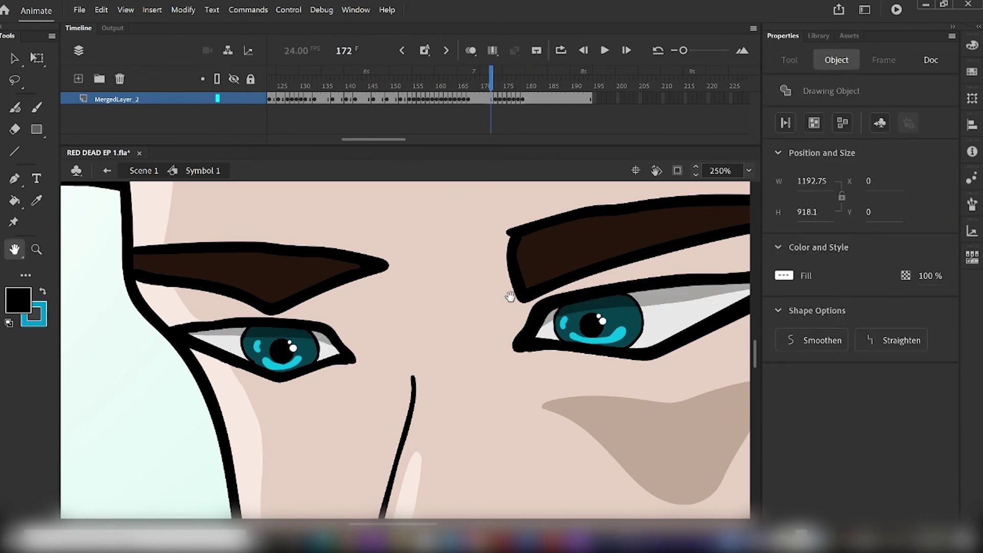
{"action": "key", "text": "ctrl+minus"}
{"action": "key", "text": "Return"}
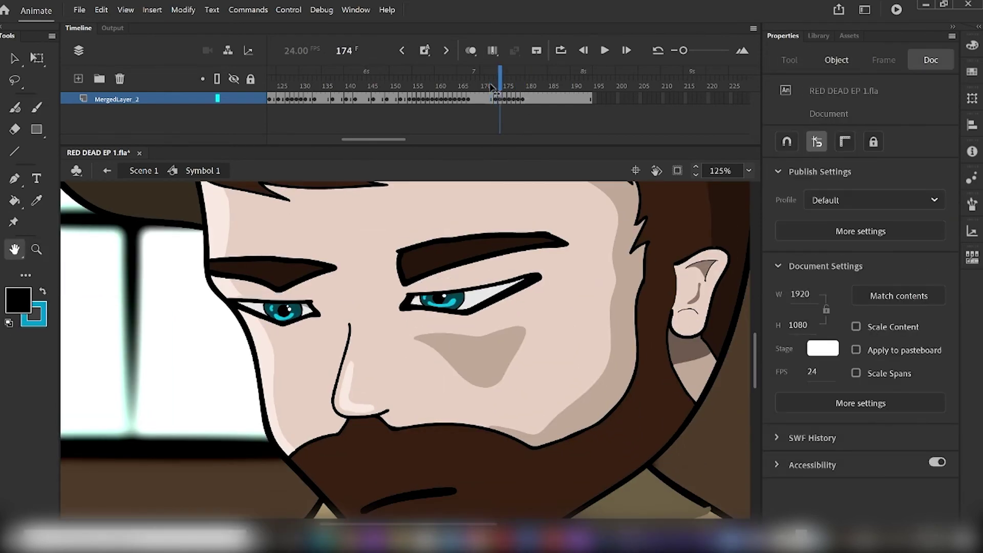